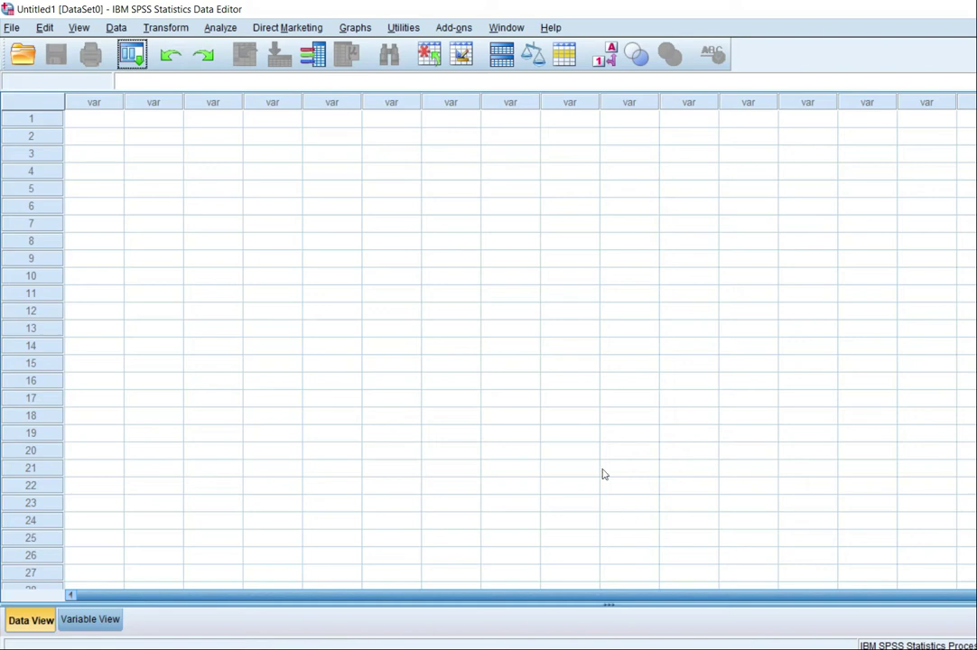
- Define the dataset's first variable with the name ALOS
click(103, 120)
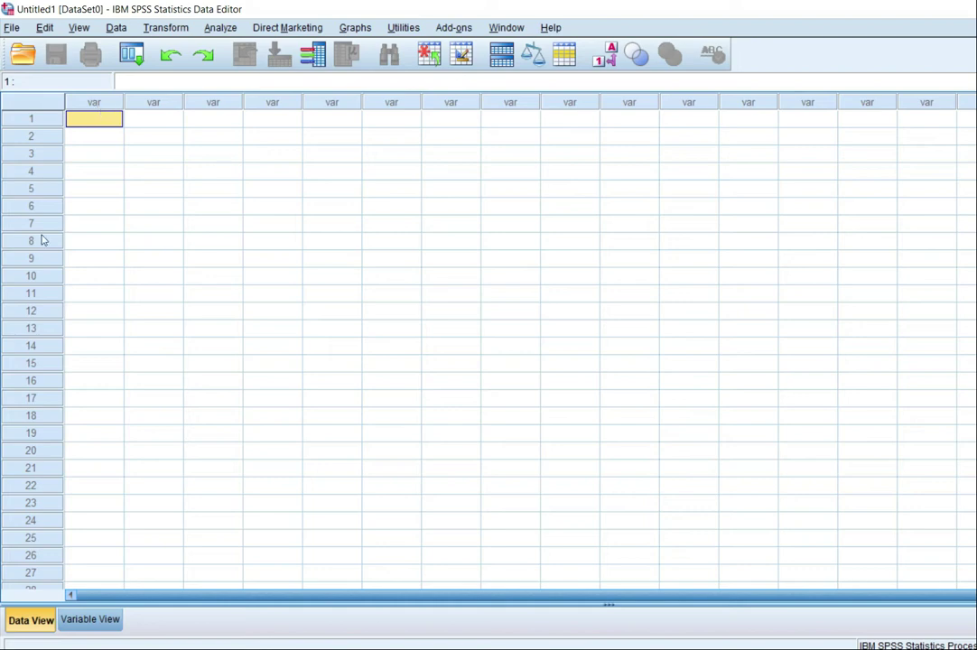
click(91, 621)
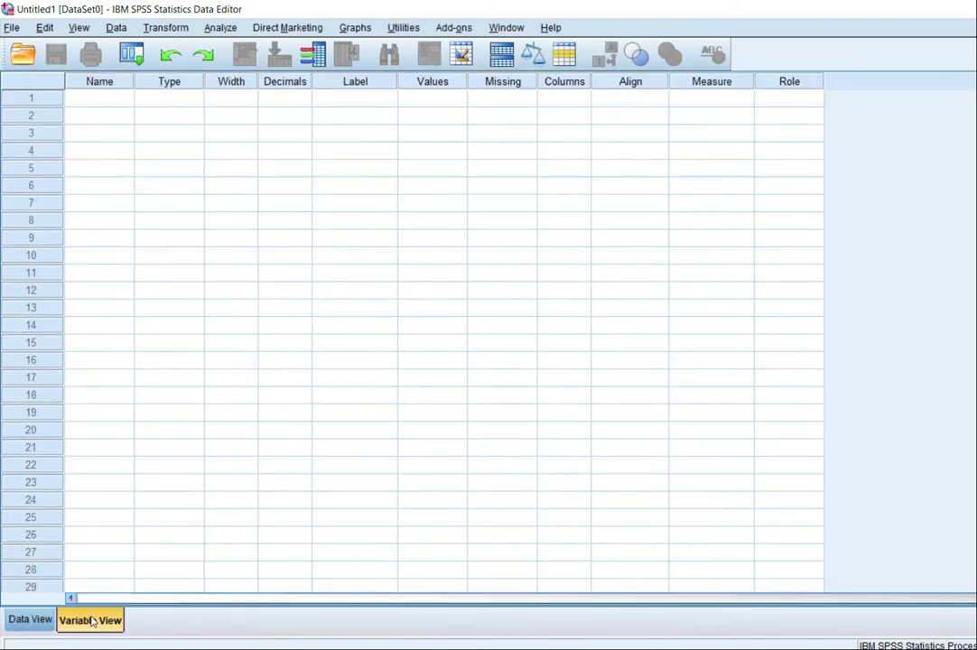
click(96, 106)
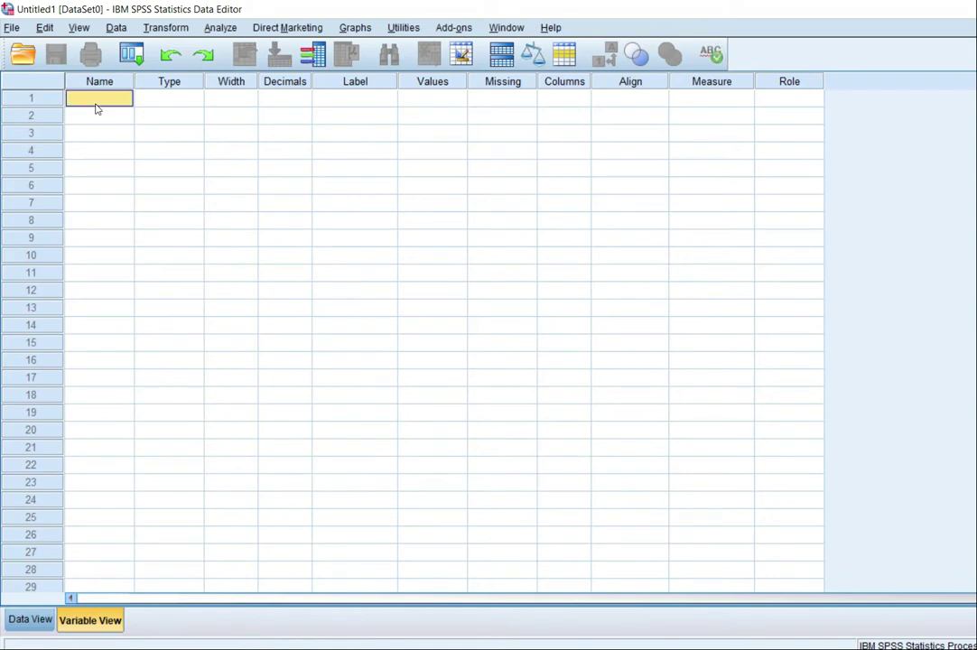
click(97, 105)
text(ALOS)
- Enter the ALOS values 11, 6, 6 and 2 for cases 1 to 4 in the data sheet
click(30, 621)
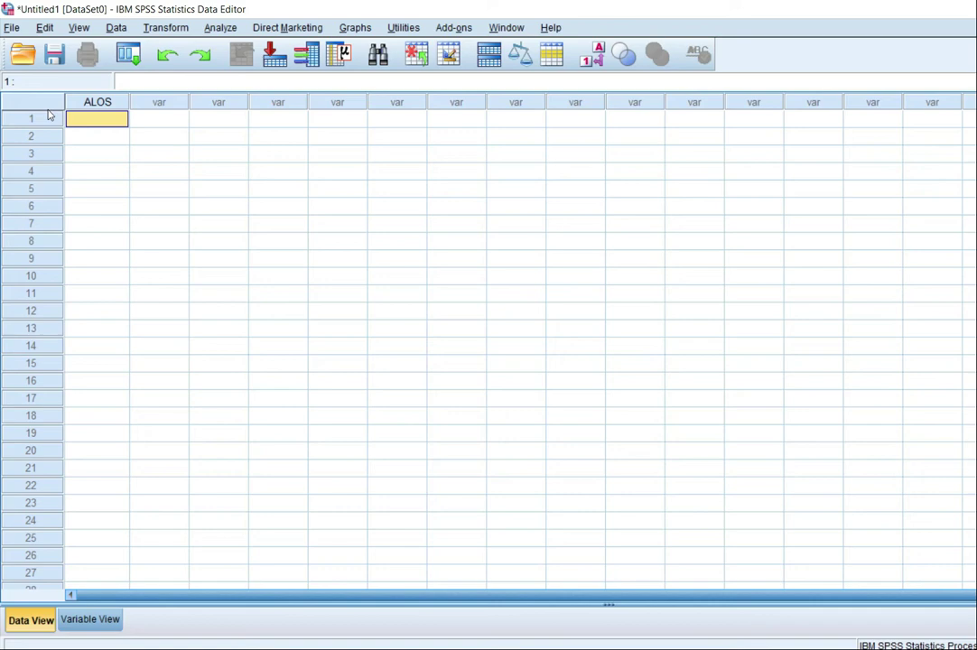
text(11)
key(Return)
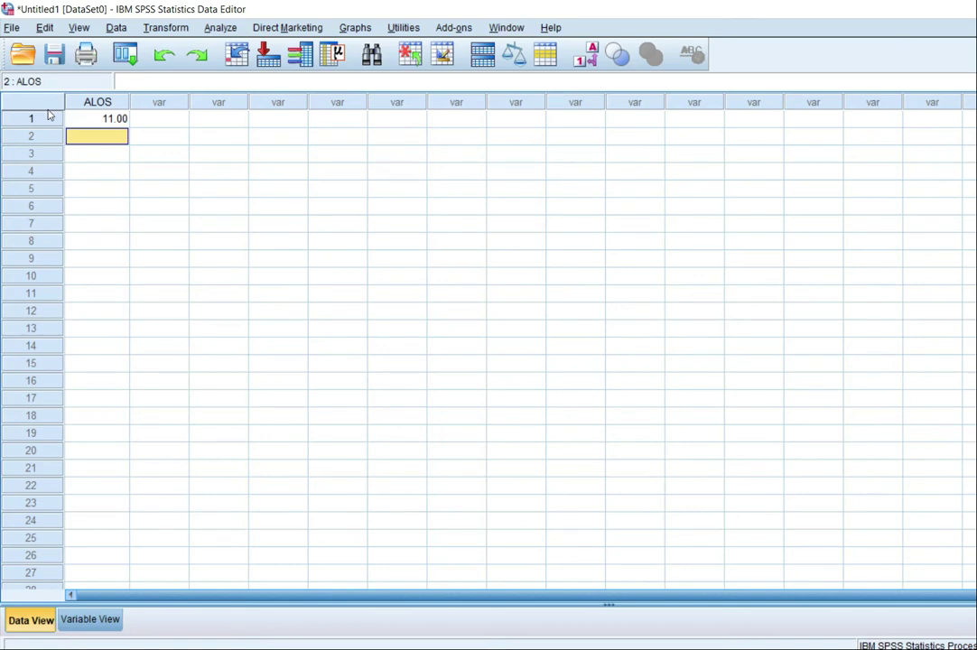
text(6)
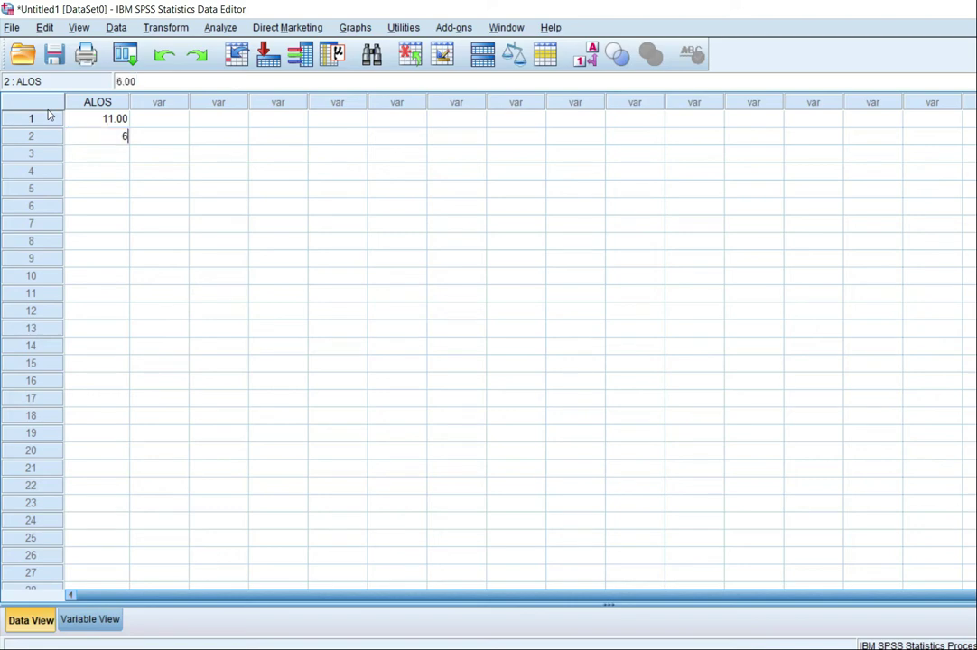
key(Return)
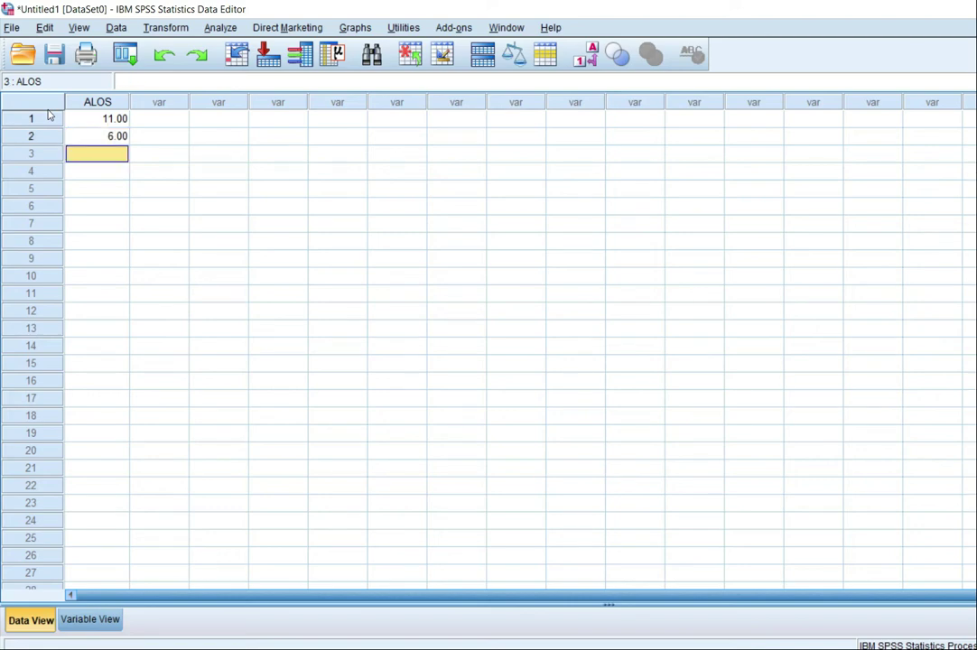
text(6)
key(Return)
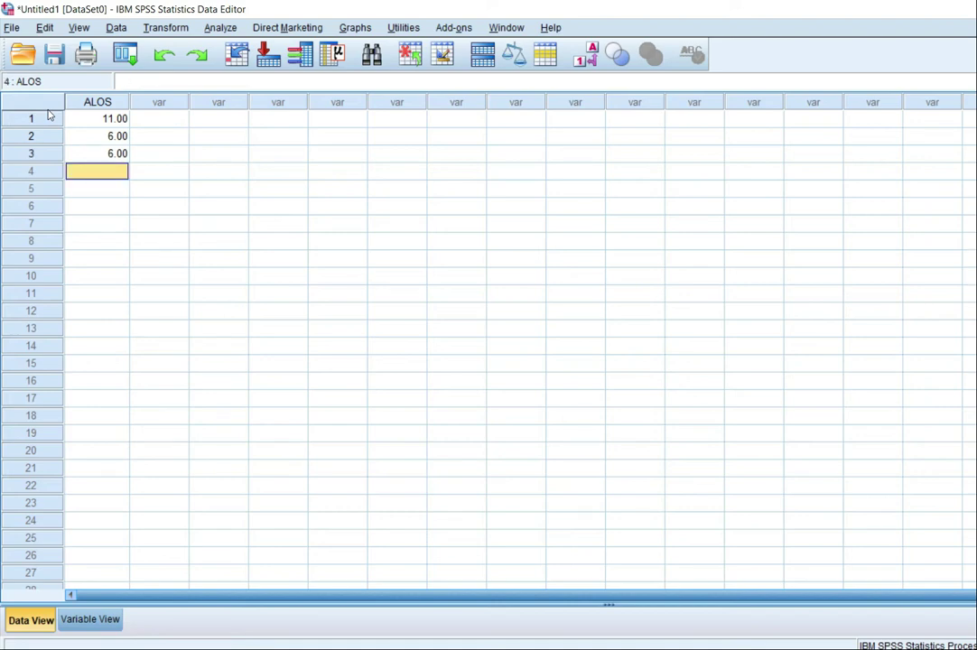
text(2)
key(Return)
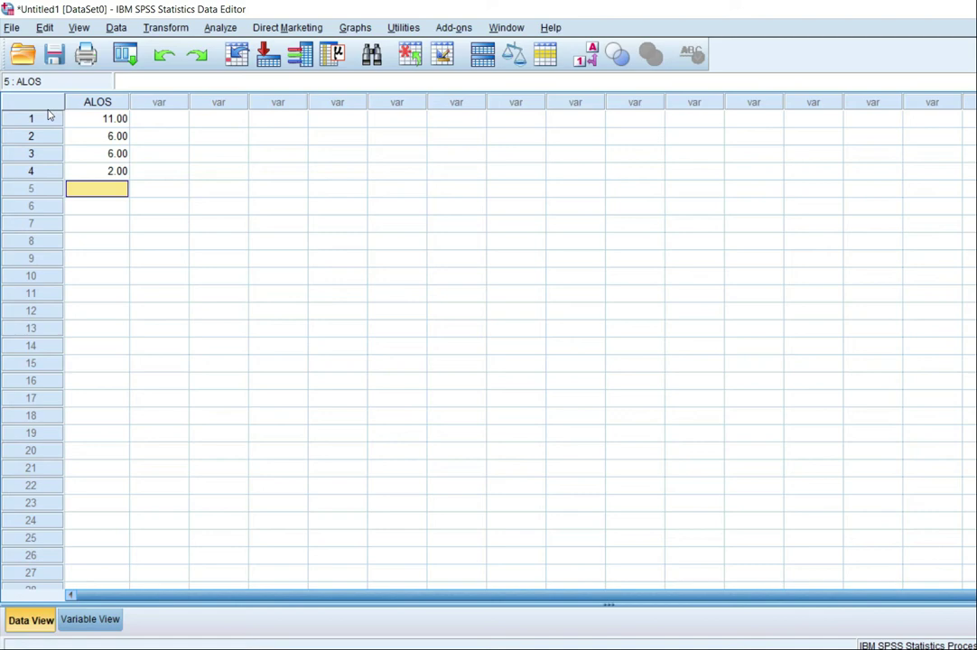
- Enter the ALOS values 11, 18, 10 and 9 for cases 5 to 8
text(11)
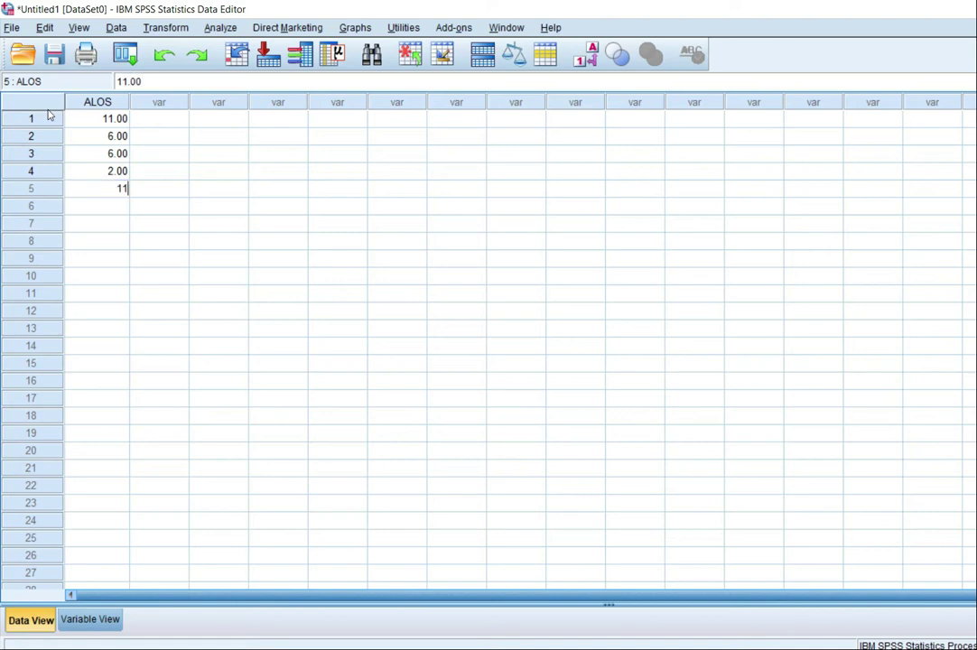
key(Return)
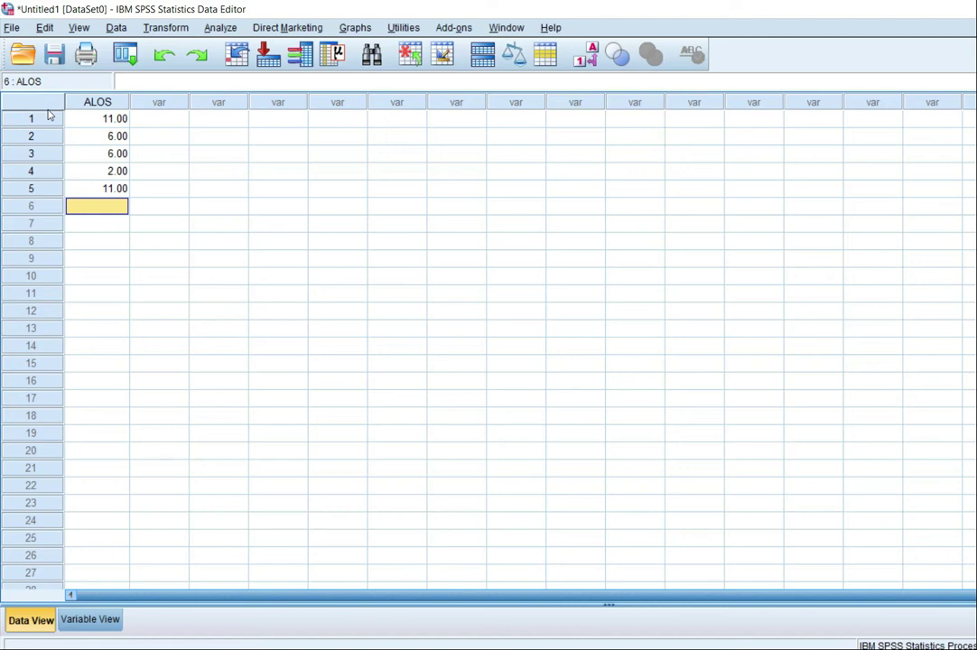
text(18)
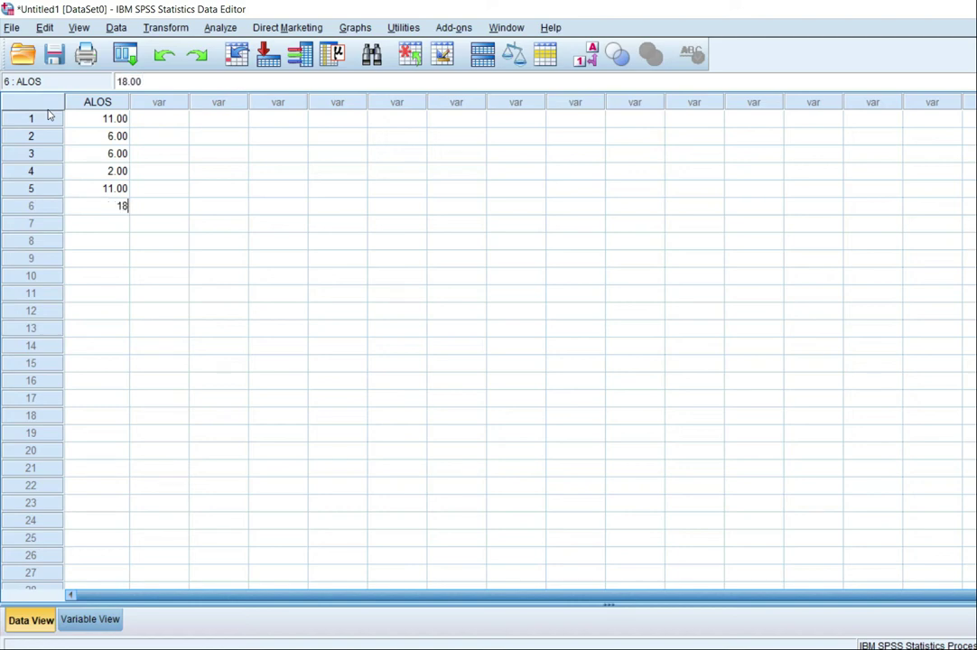
key(Return)
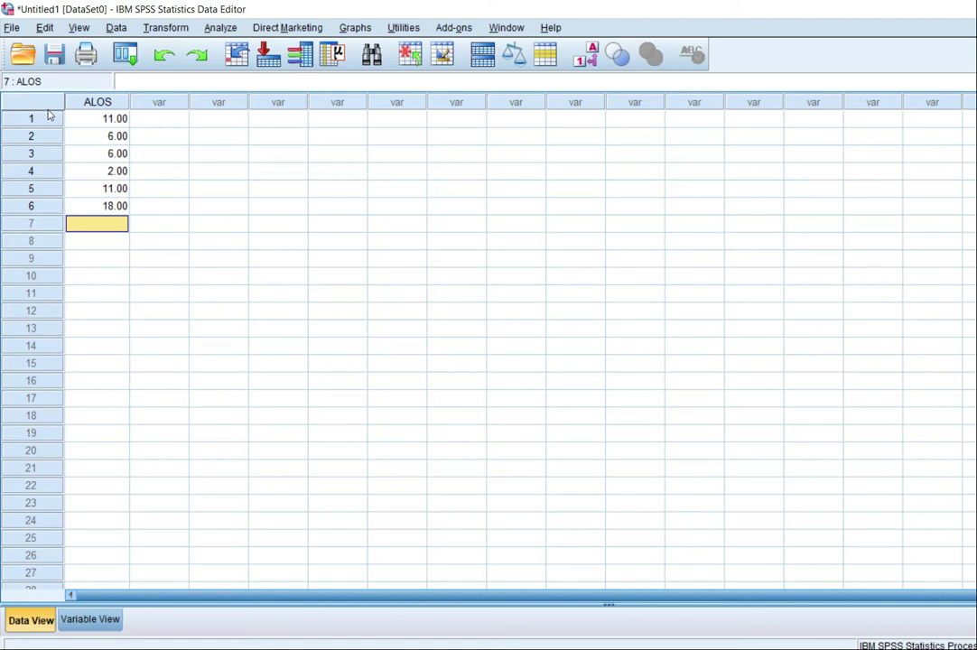
text(10)
key(Return)
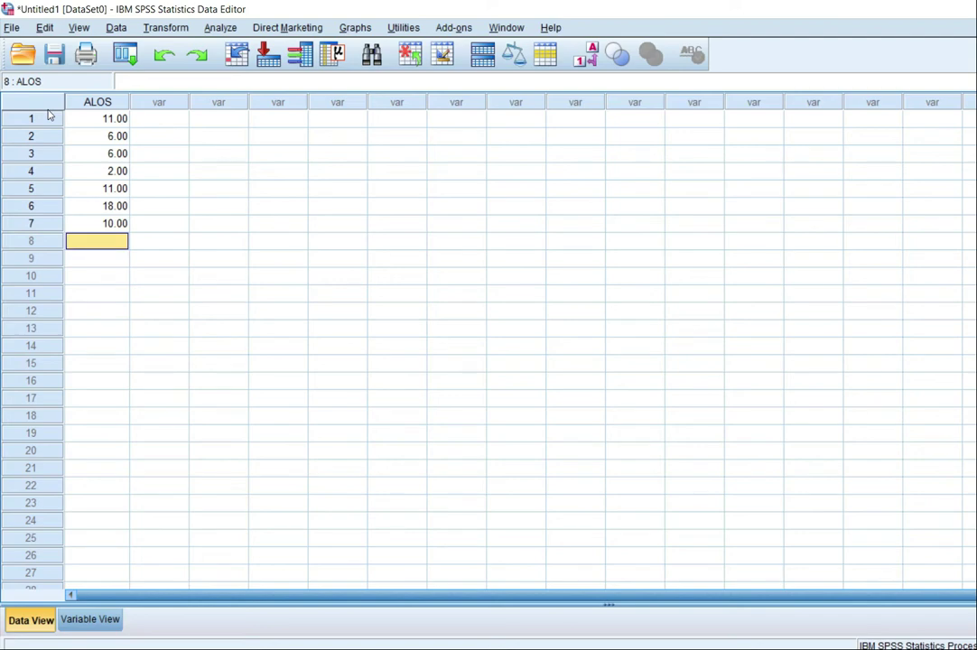
text(9)
key(Return)
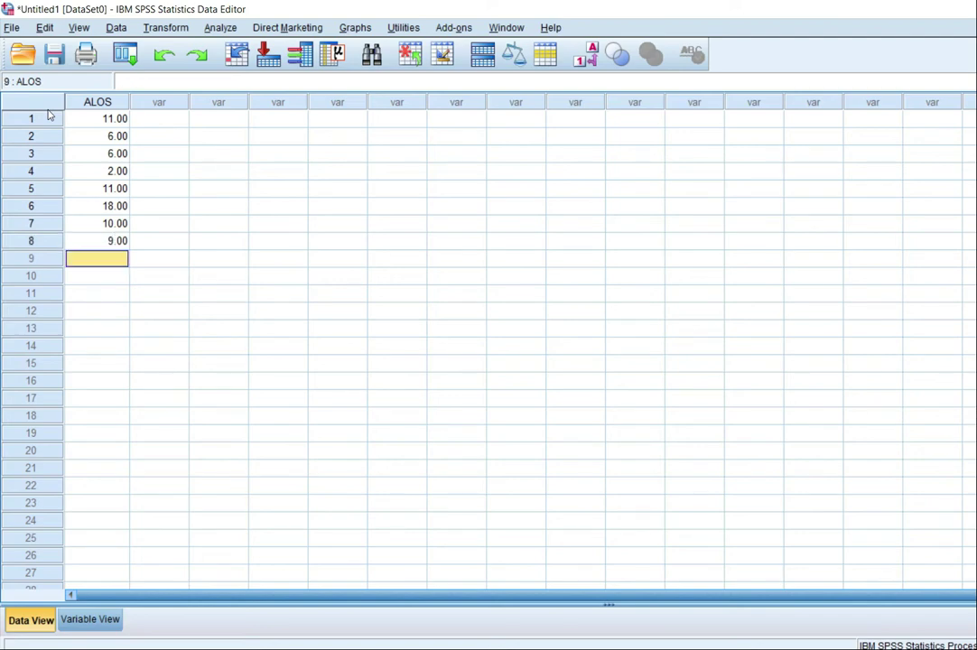
- Enter the ALOS values 21, 8, 10 and 7 for cases 9 to 12
text(21)
key(Return)
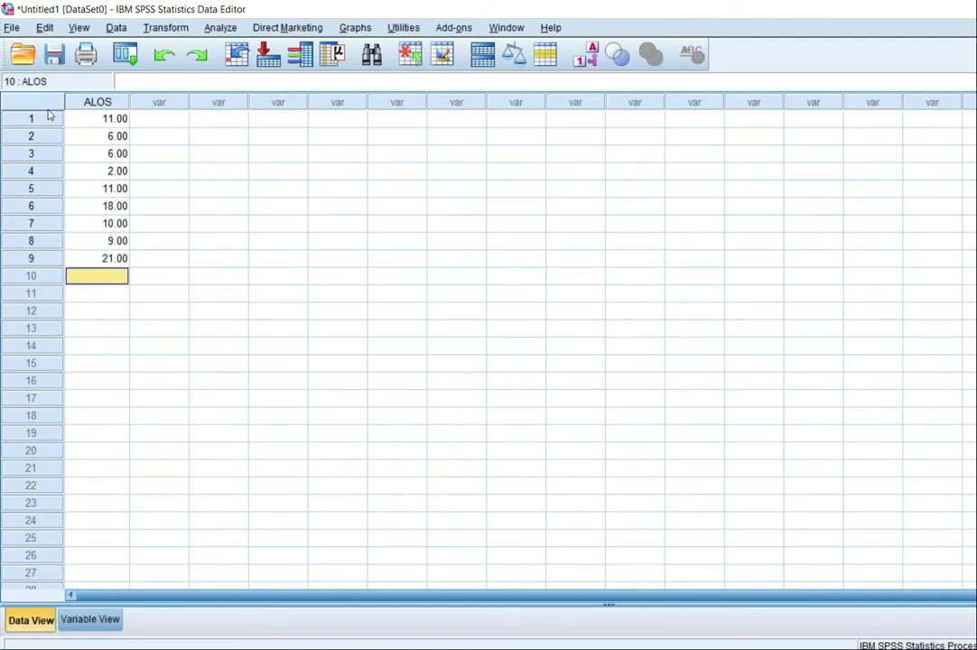
text(8)
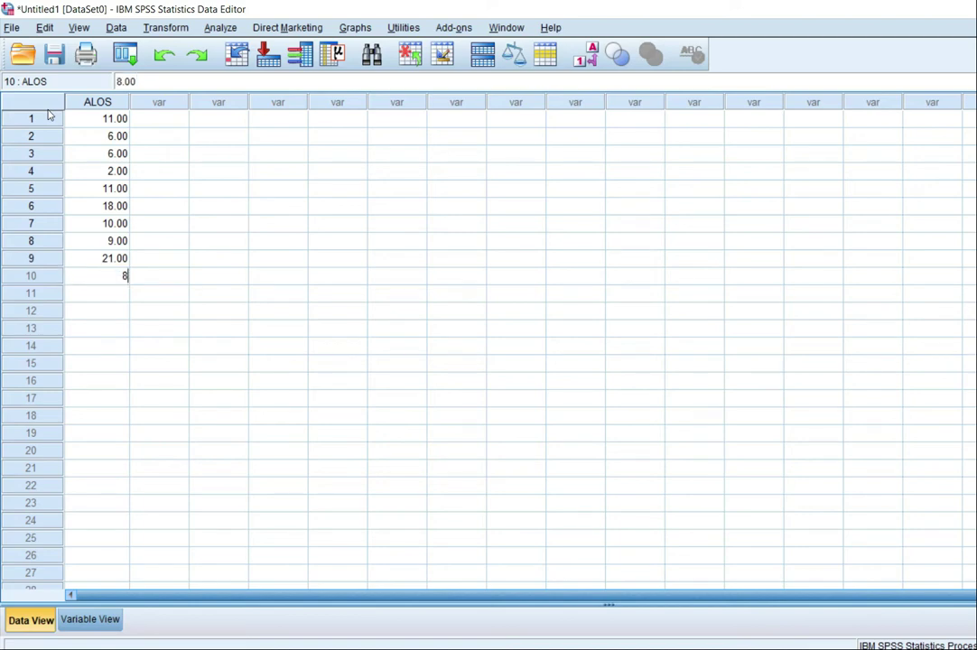
key(Return)
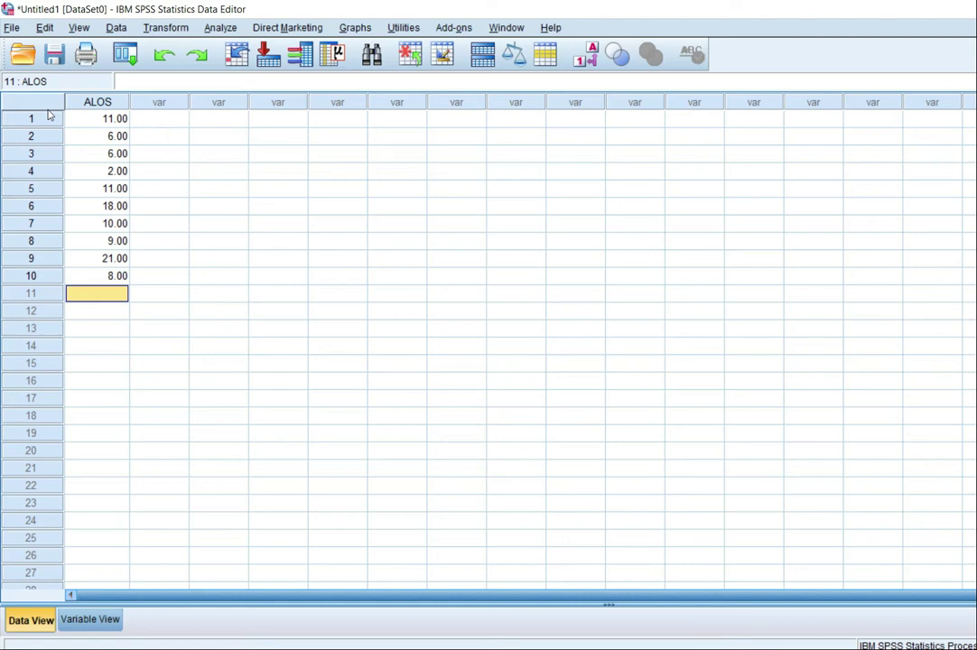
text(10)
key(Return)
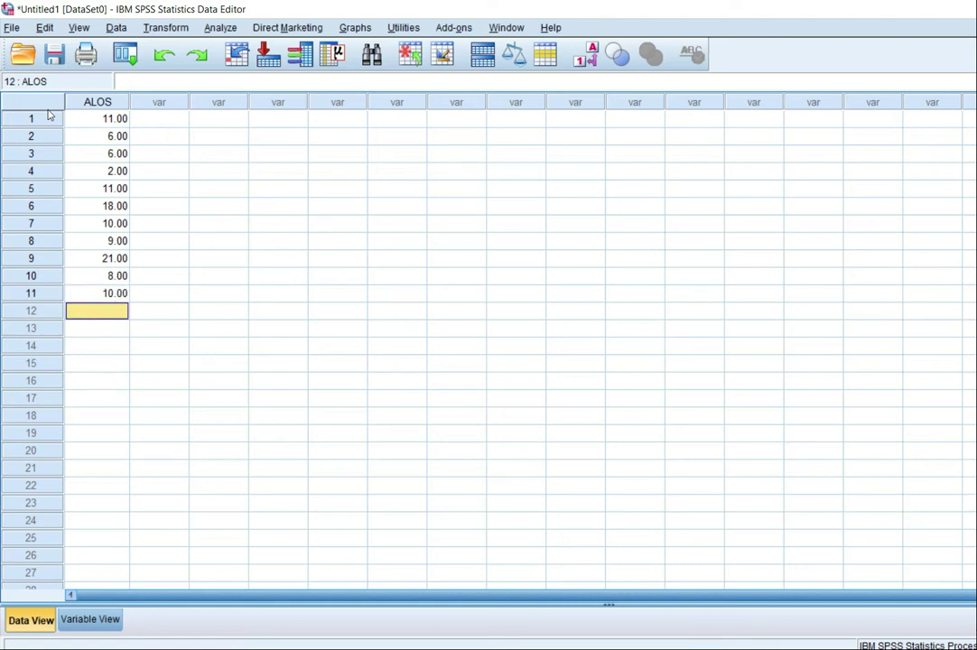
text(7)
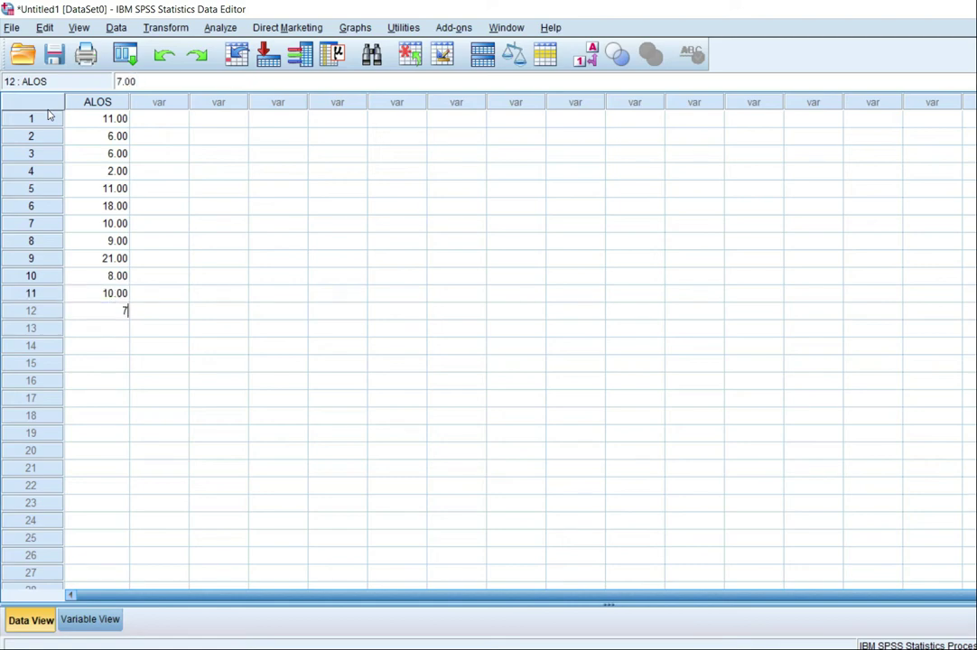
key(Return)
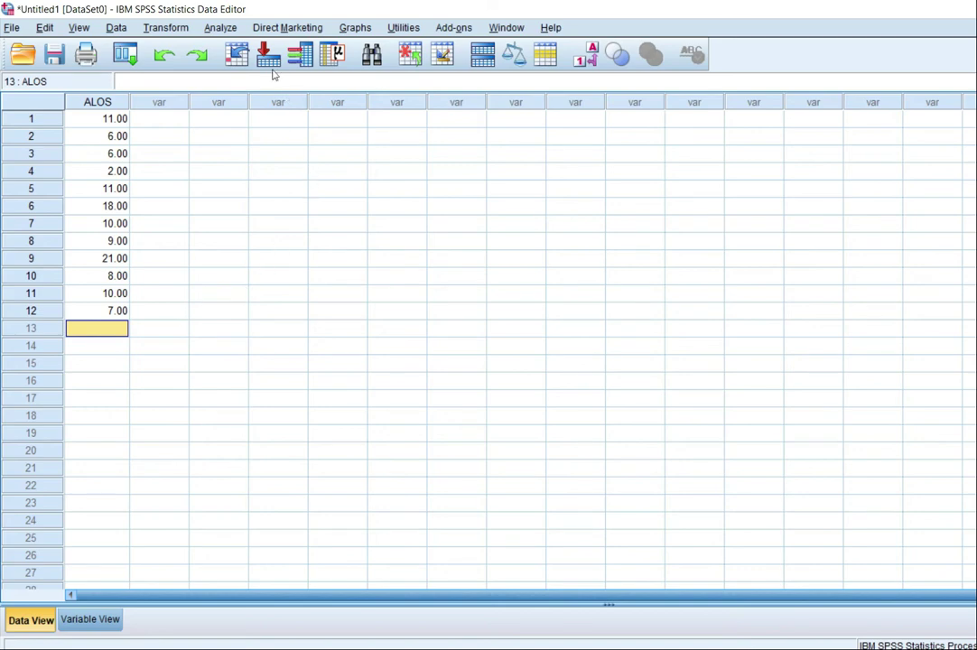
- Generate a P-P plot of ALOS with Normal as the test distribution
click(221, 28)
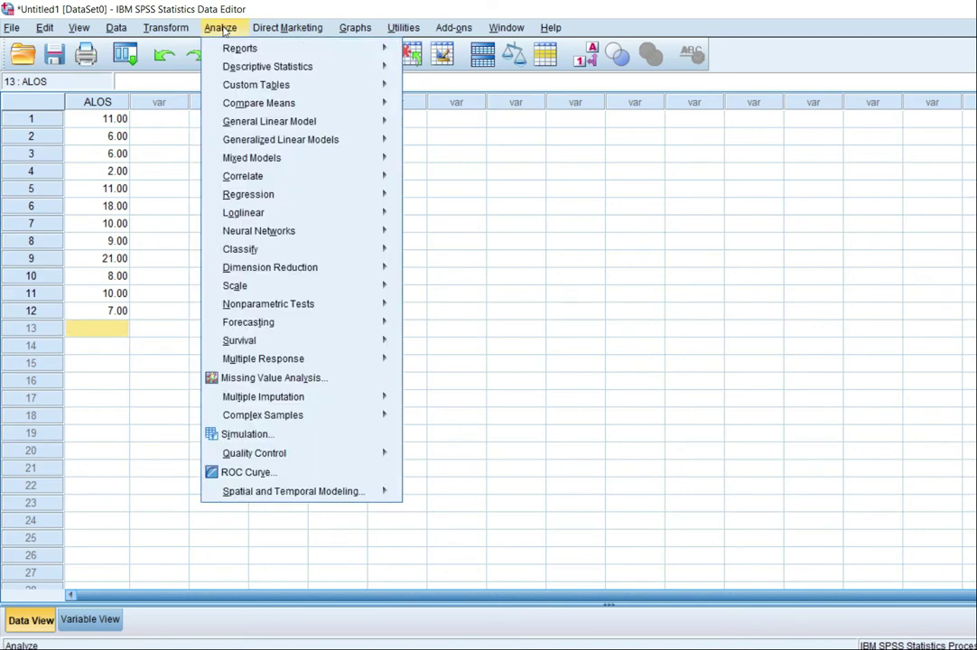
mouse_move(298, 72)
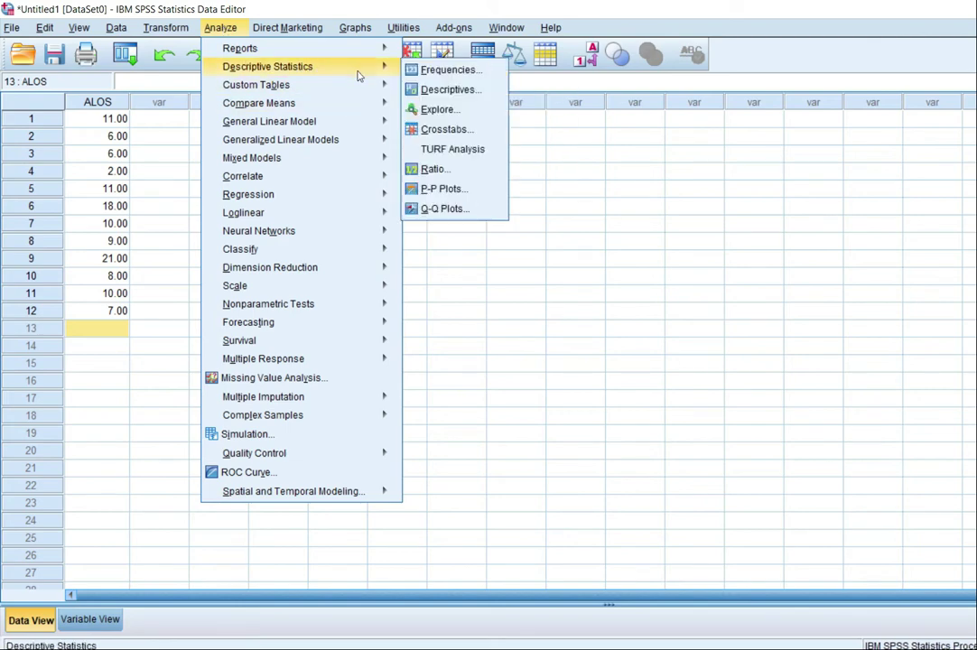
click(444, 190)
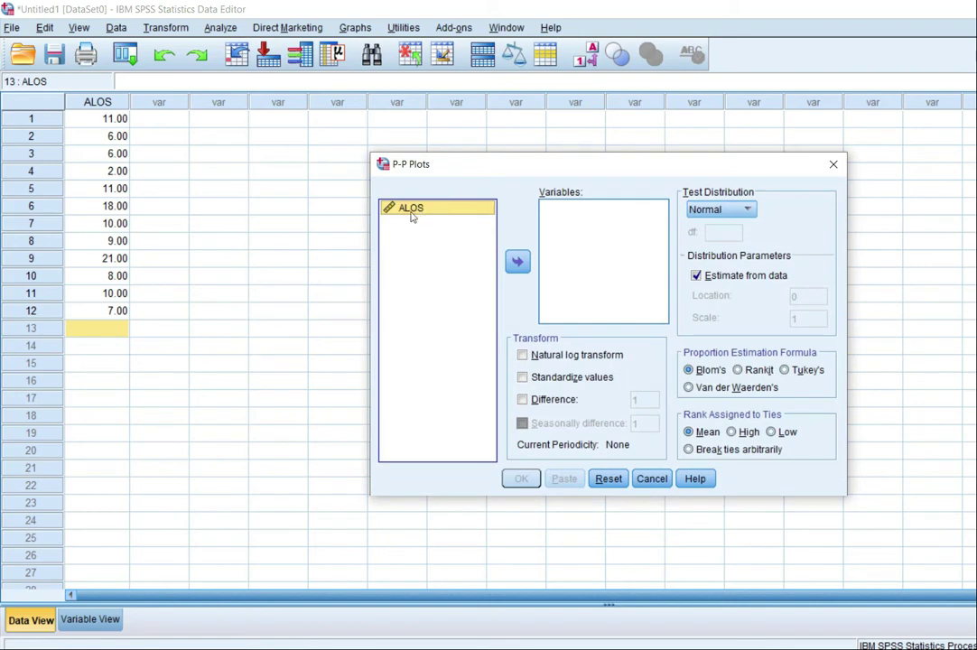
click(518, 262)
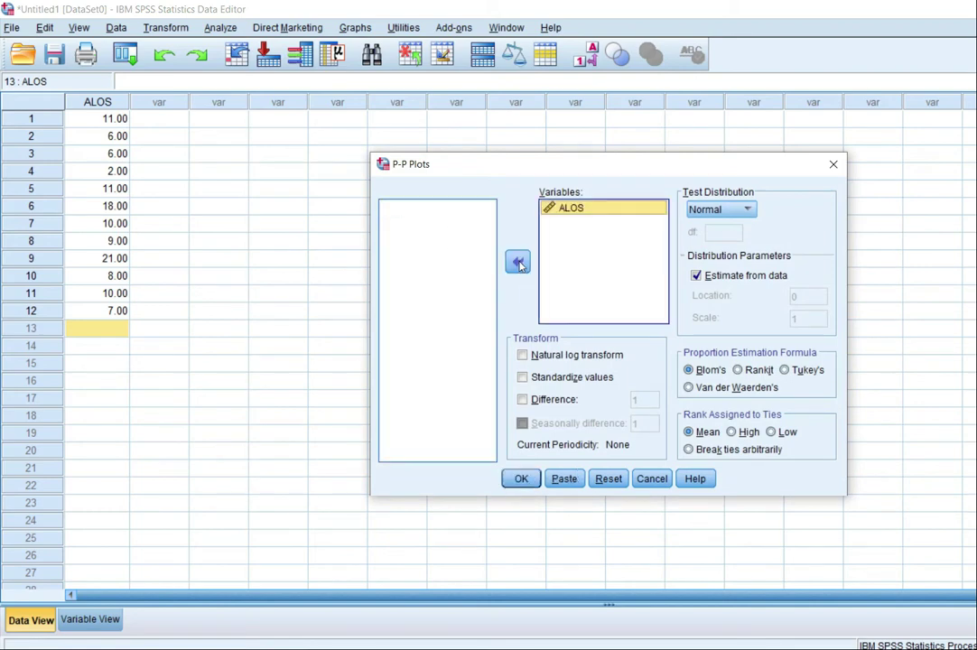
click(750, 210)
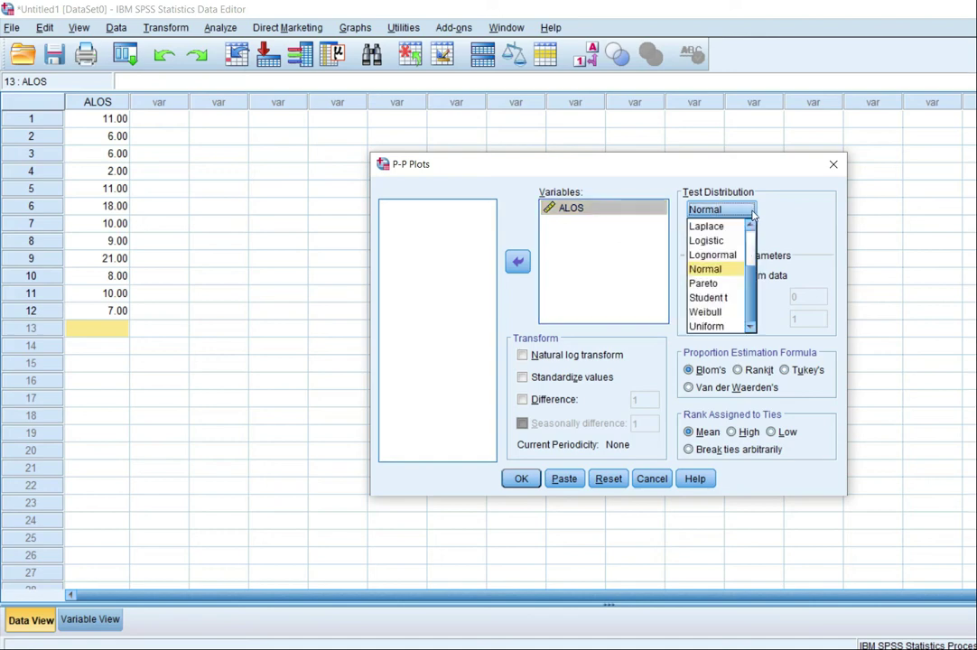
click(713, 268)
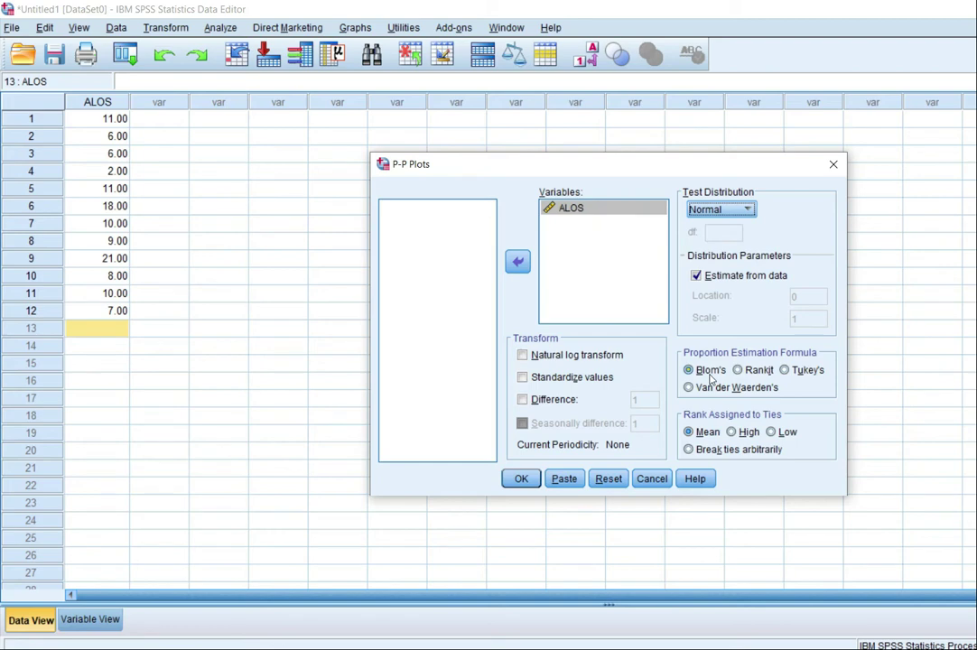
click(521, 479)
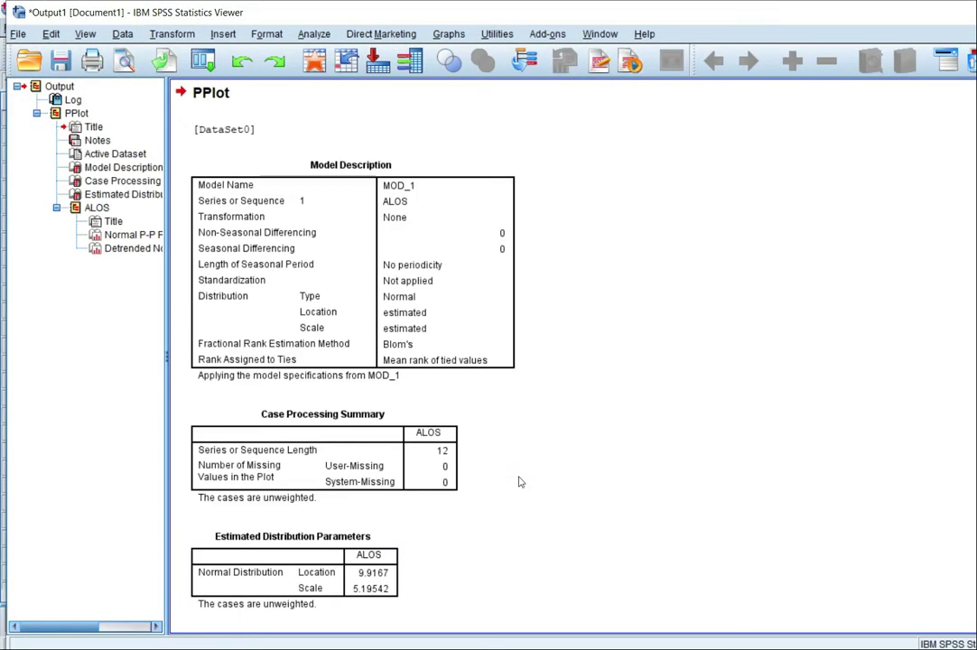
- Examine the P-P output tables, the Normal P-P Plot of ALOS and the Detrended Normal P-P Plot of ALOS
scroll(520, 482, down, 5)
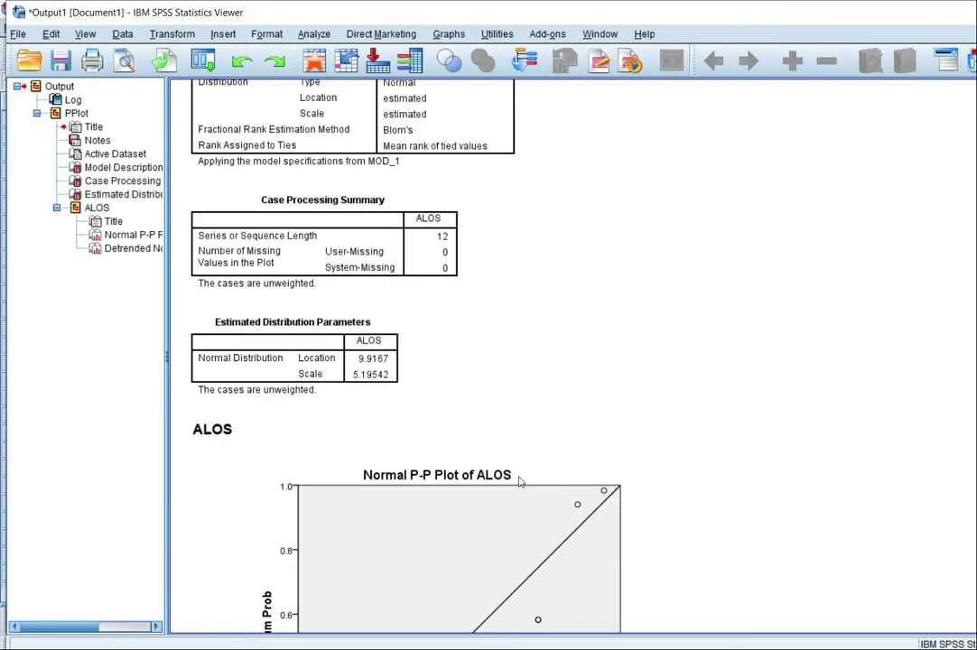
scroll(520, 483, down, 8)
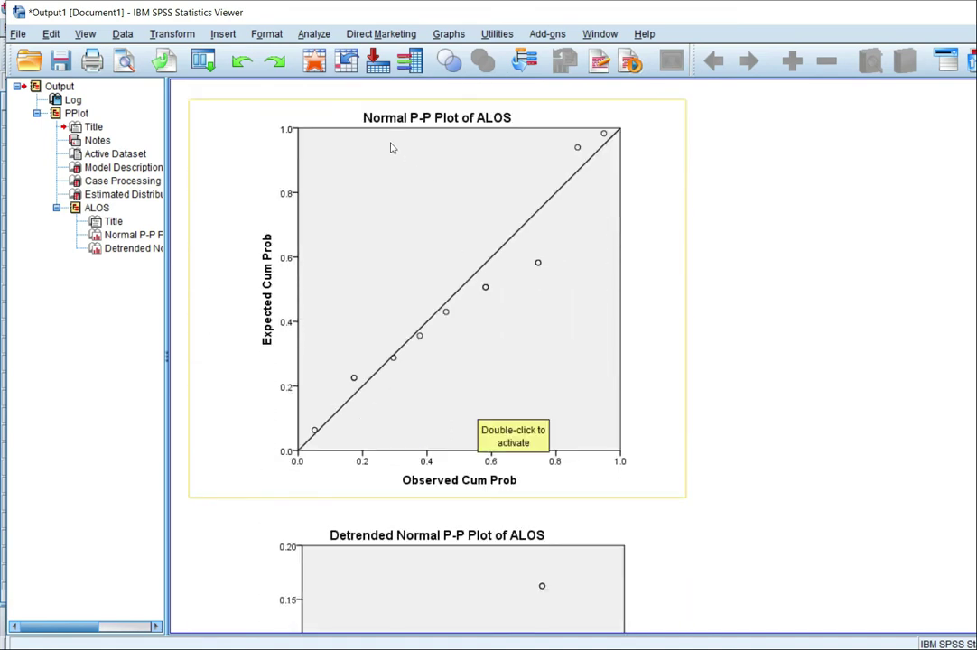
scroll(547, 186, down, 2)
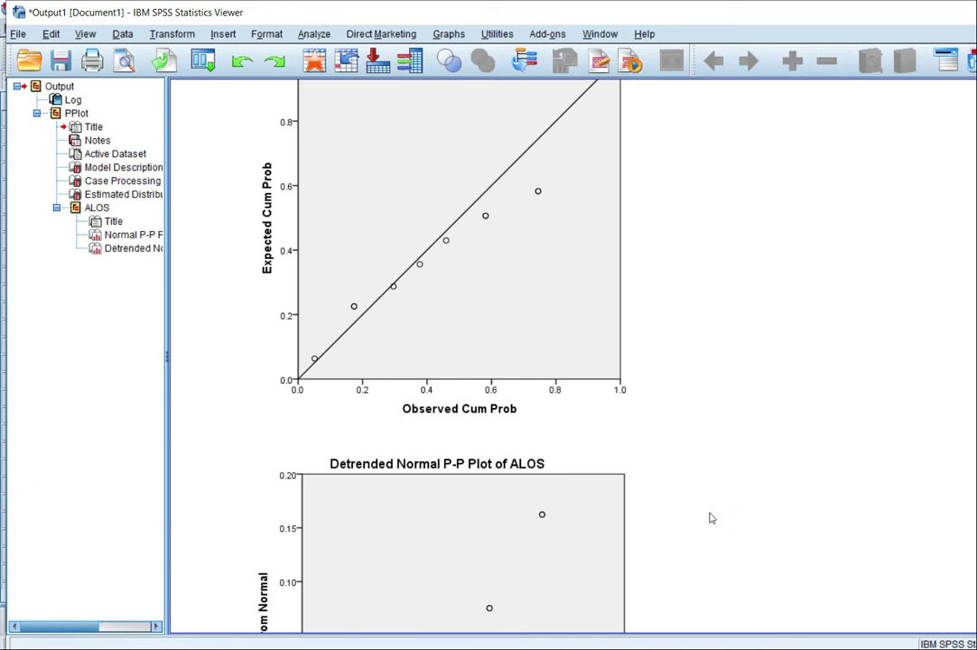
scroll(711, 518, down, 5)
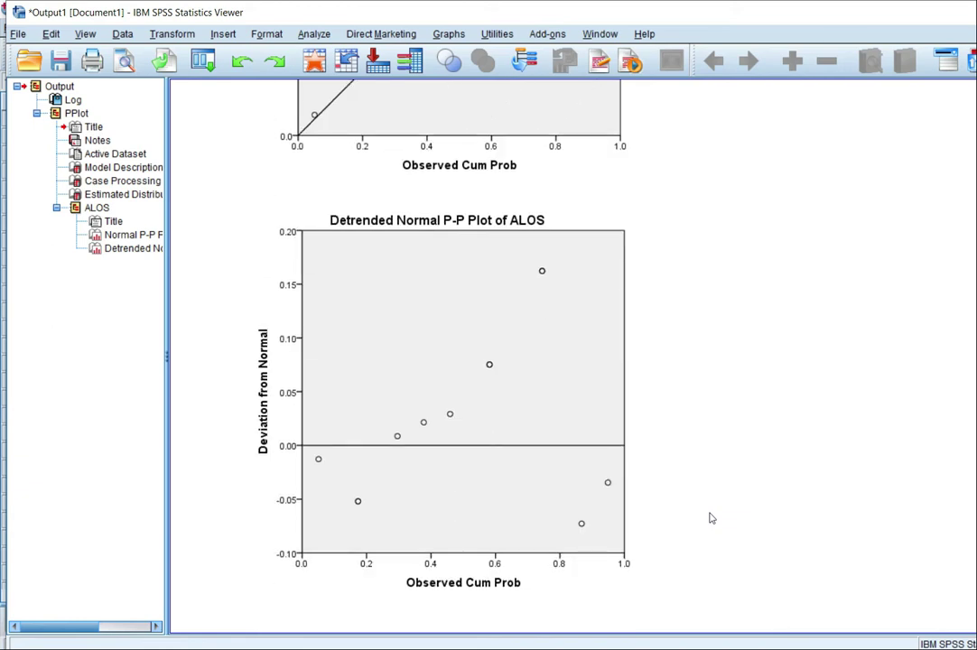
scroll(711, 517, up, 2)
click(437, 349)
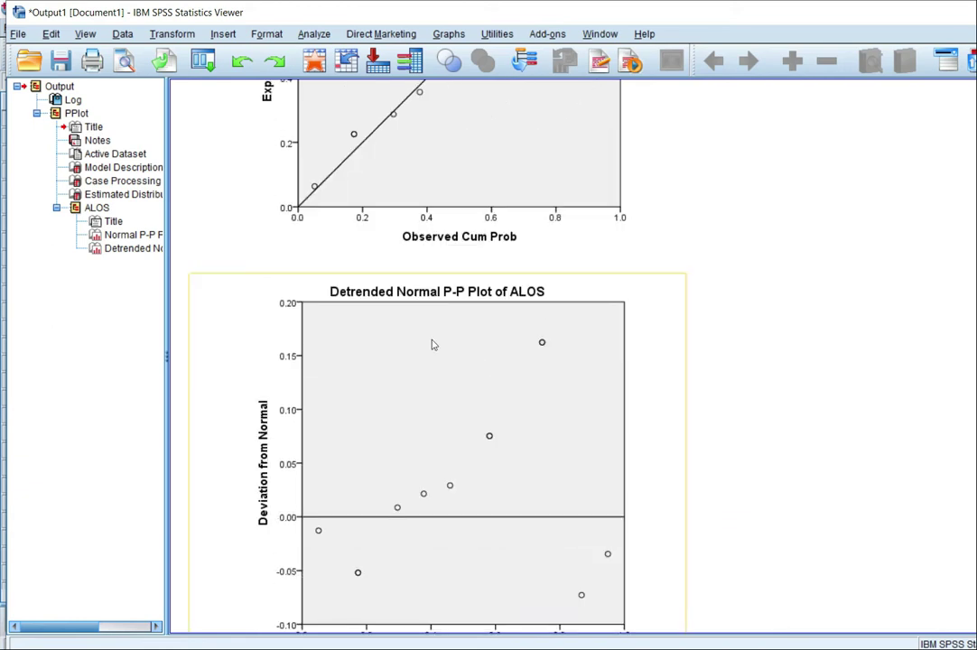
click(687, 449)
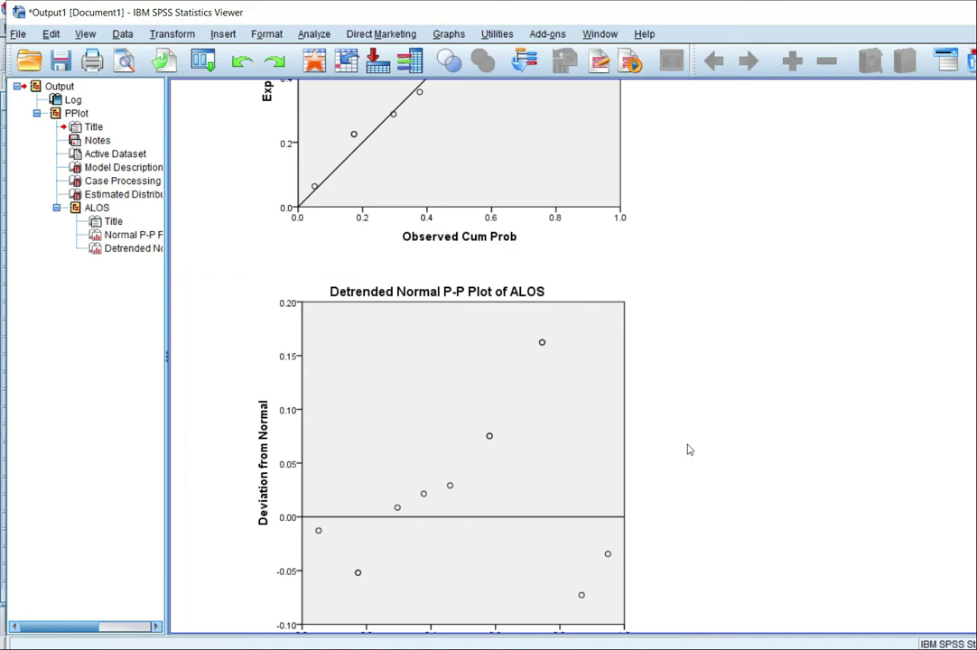
scroll(688, 449, up, 4)
scroll(688, 449, up, 2)
click(521, 343)
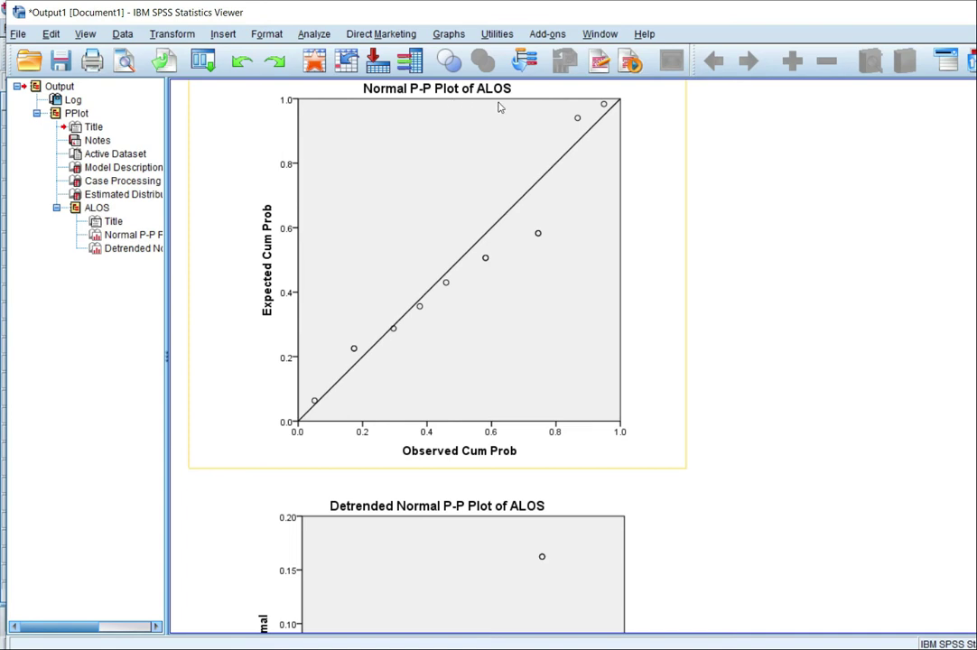
- Start an Explore analysis with ALOS in the dependent list
scroll(599, 311, up, 2)
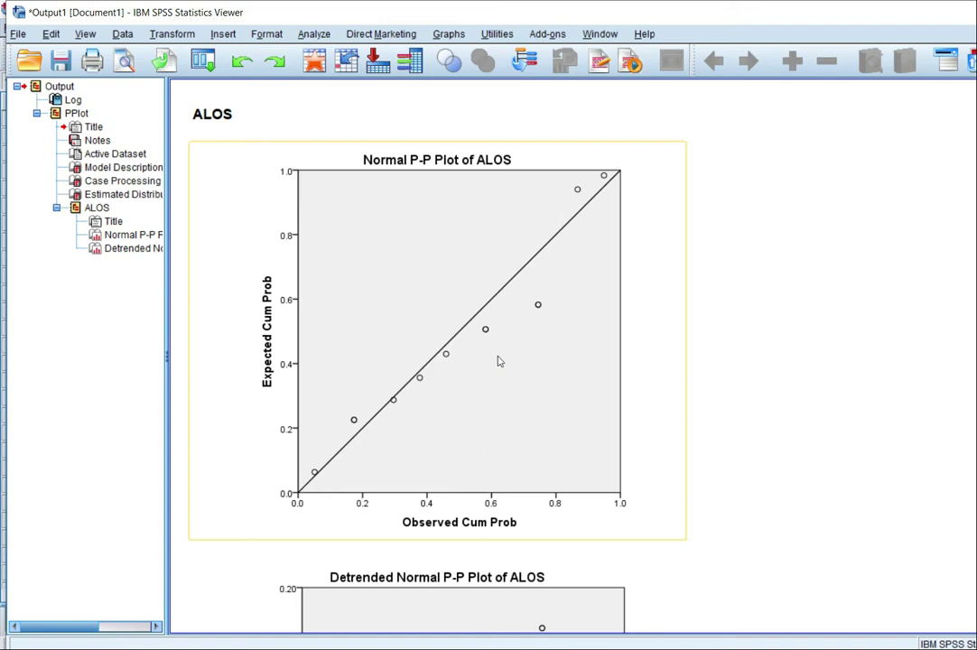
click(314, 34)
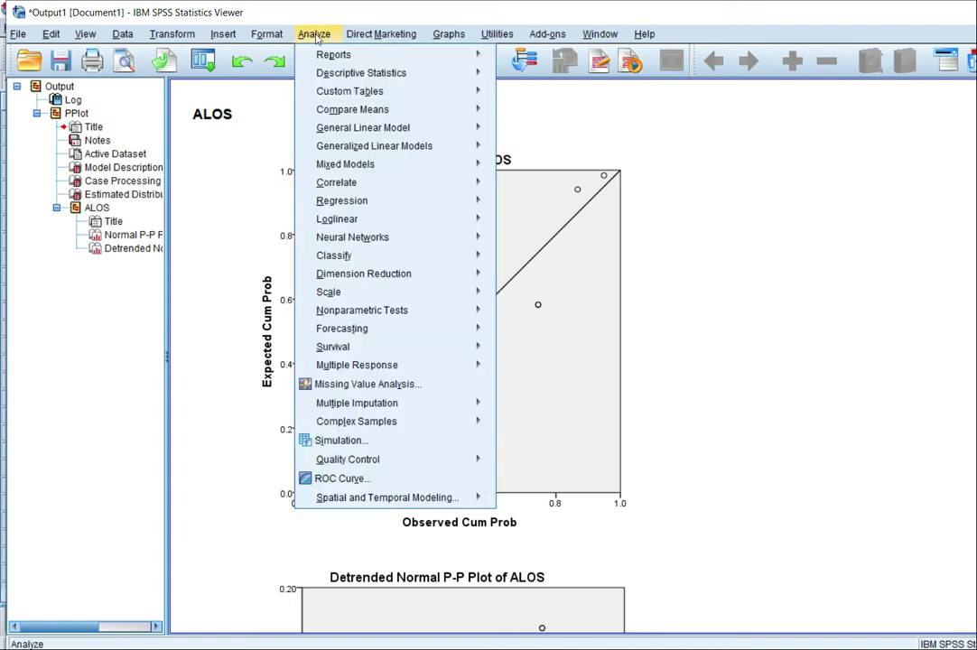
mouse_move(382, 79)
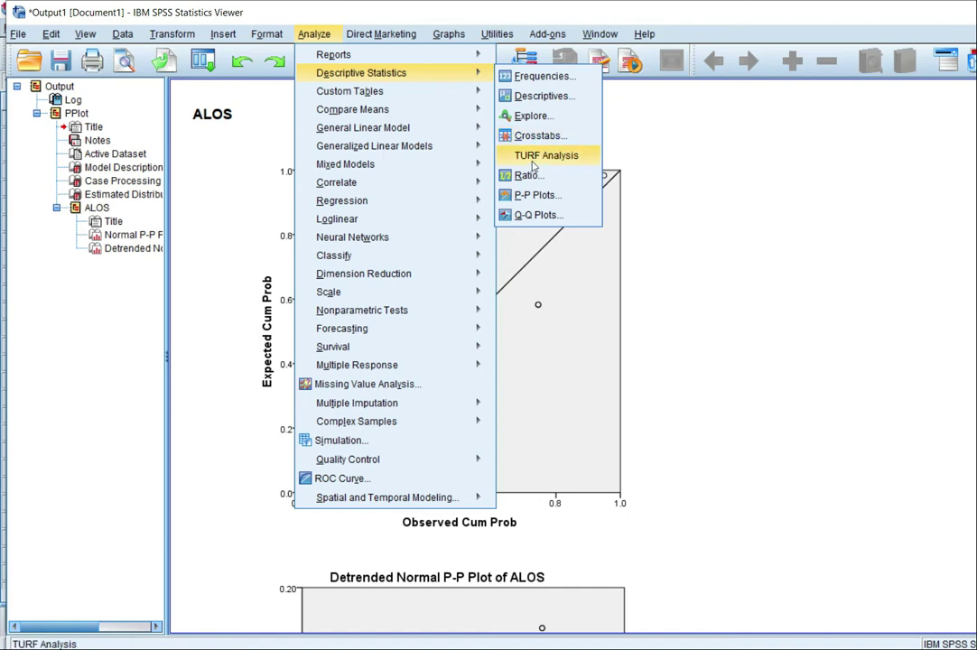
click(533, 118)
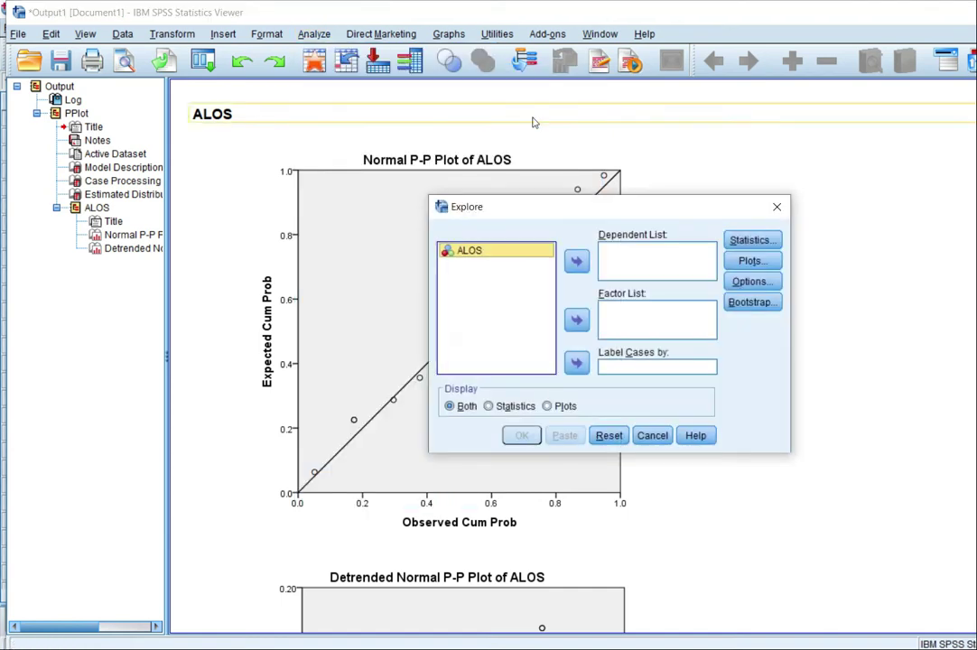
click(579, 264)
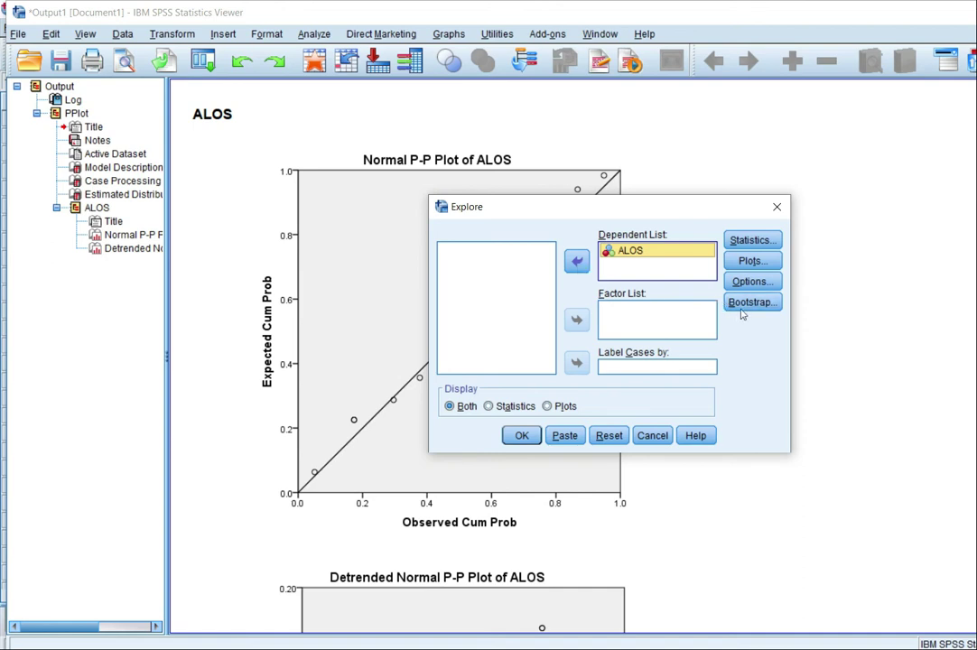
- Request normality plots with tests, leave out the stem-and-leaf plot, and run the Explore analysis
click(763, 268)
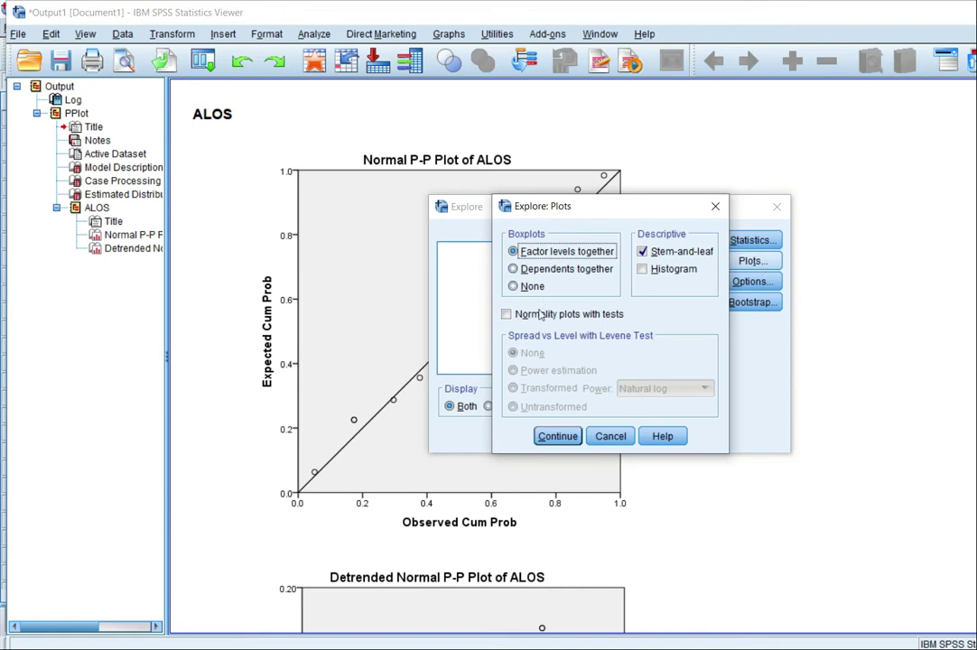
click(507, 315)
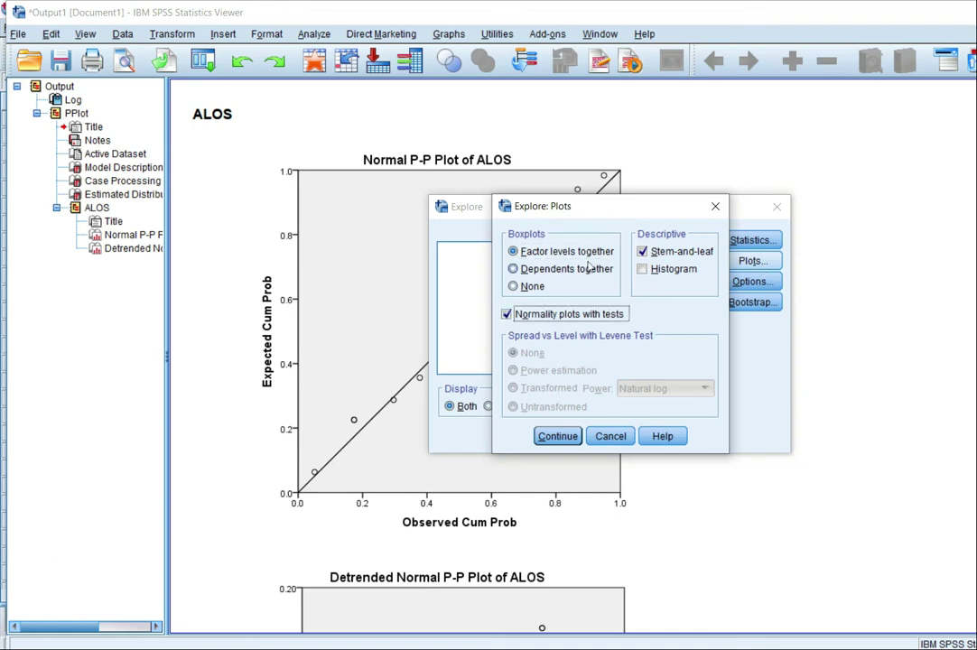
click(643, 253)
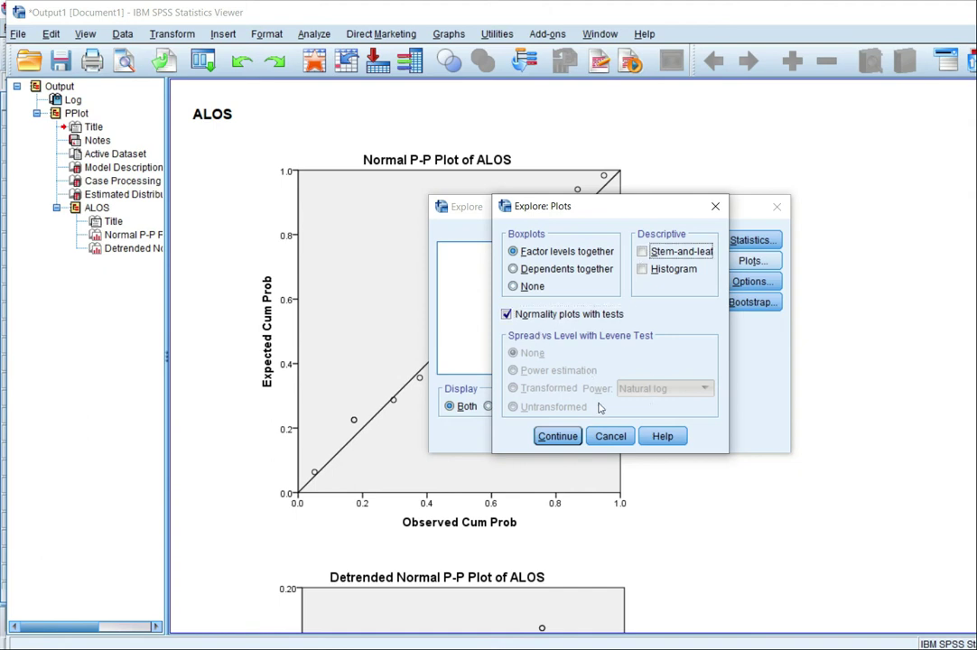
click(561, 441)
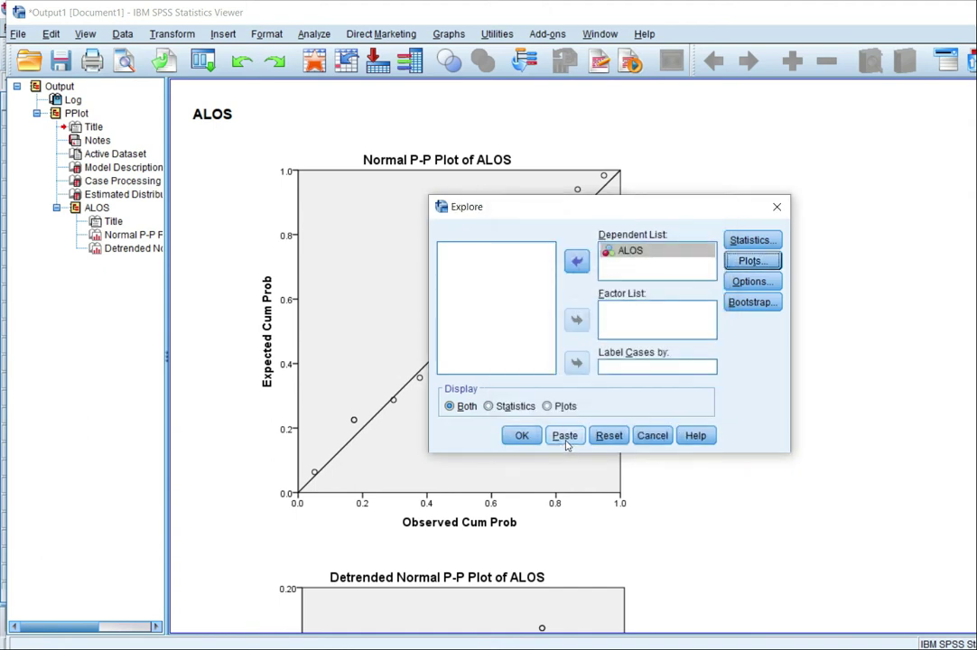
click(522, 437)
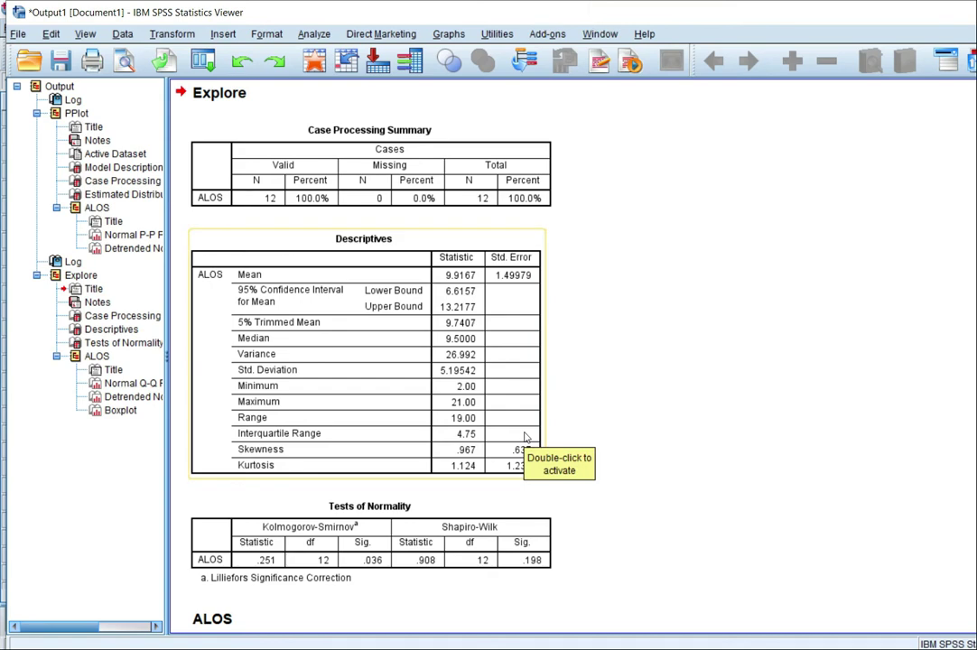
- Examine the Descriptives and Tests of Normality tables for ALOS, checking back against the entered data in the Untitled1 dataset
scroll(524, 438, down, 3)
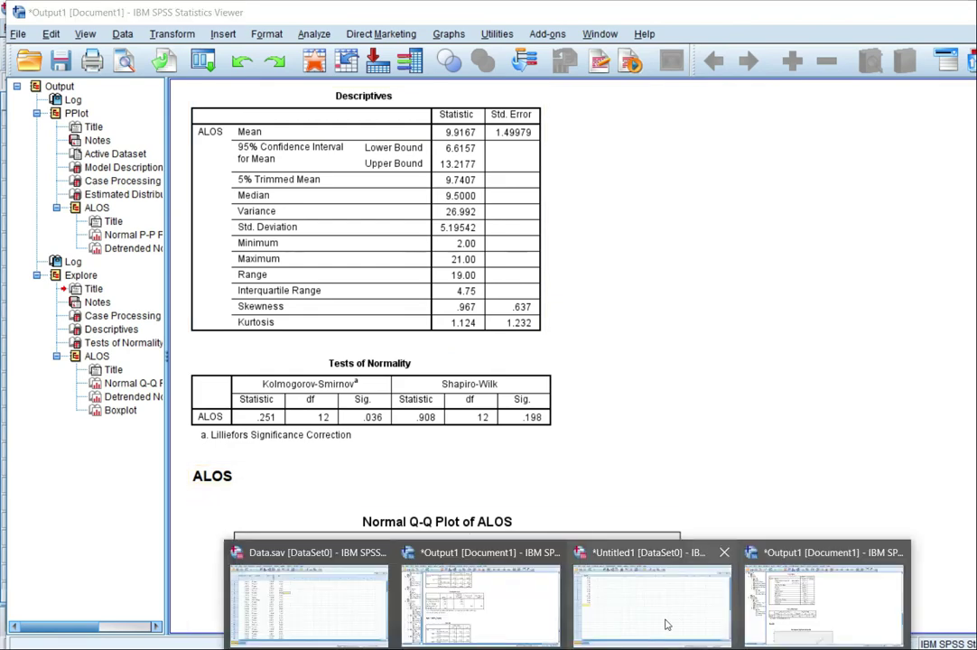
click(664, 598)
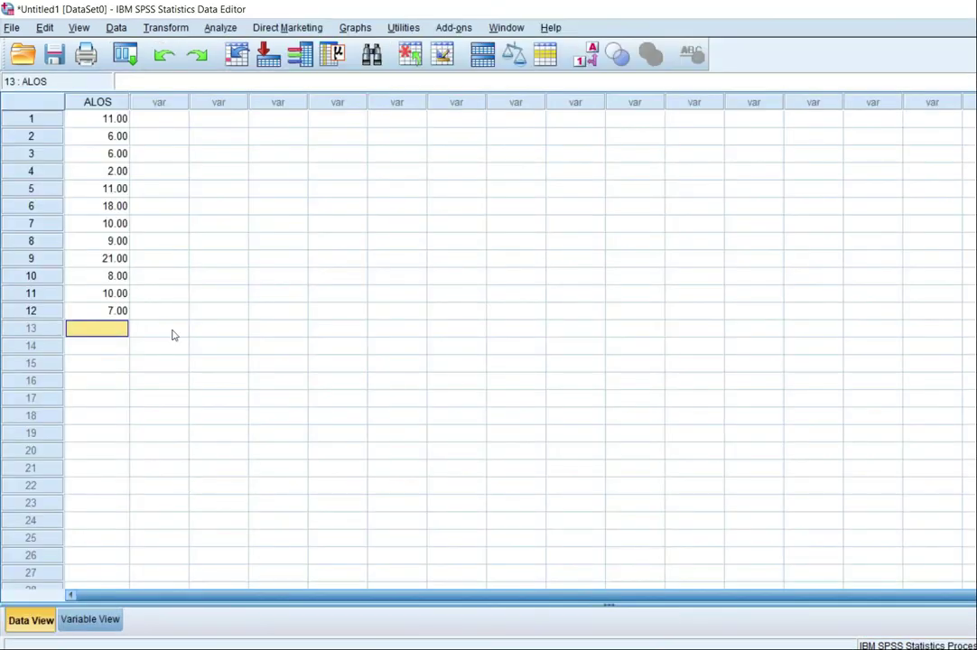
mouse_move(567, 648)
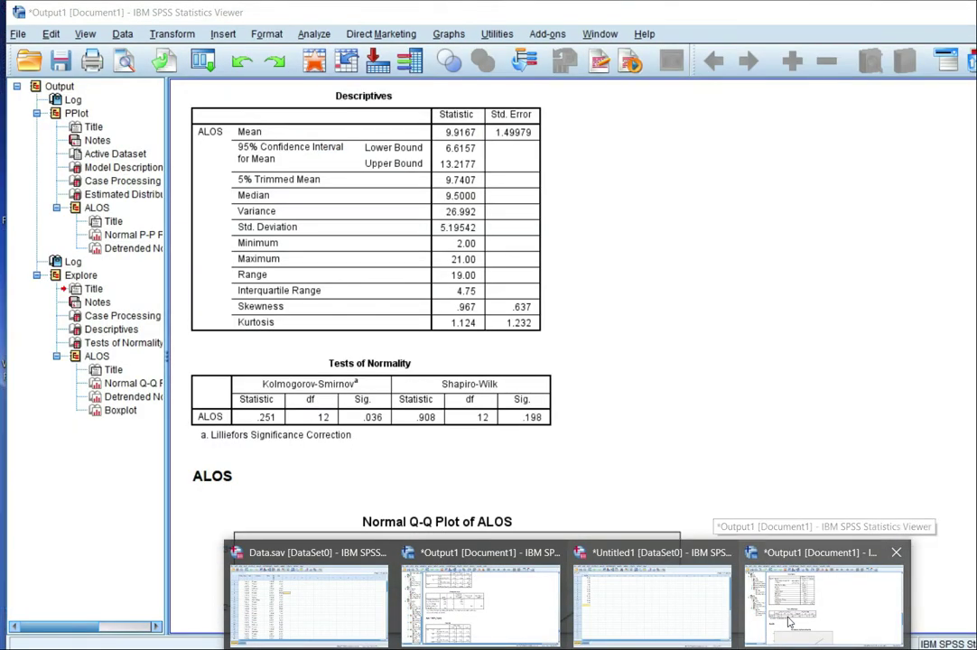
click(789, 621)
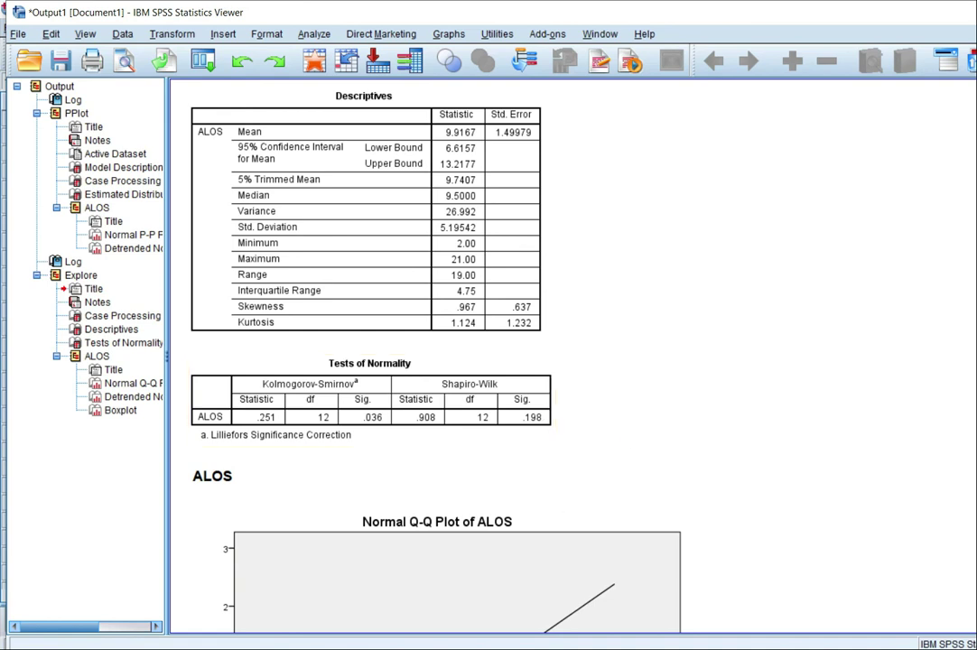
- Return to the Untitled1 dataset and start a Descriptives analysis with ALOS as the variable
click(569, 646)
click(660, 623)
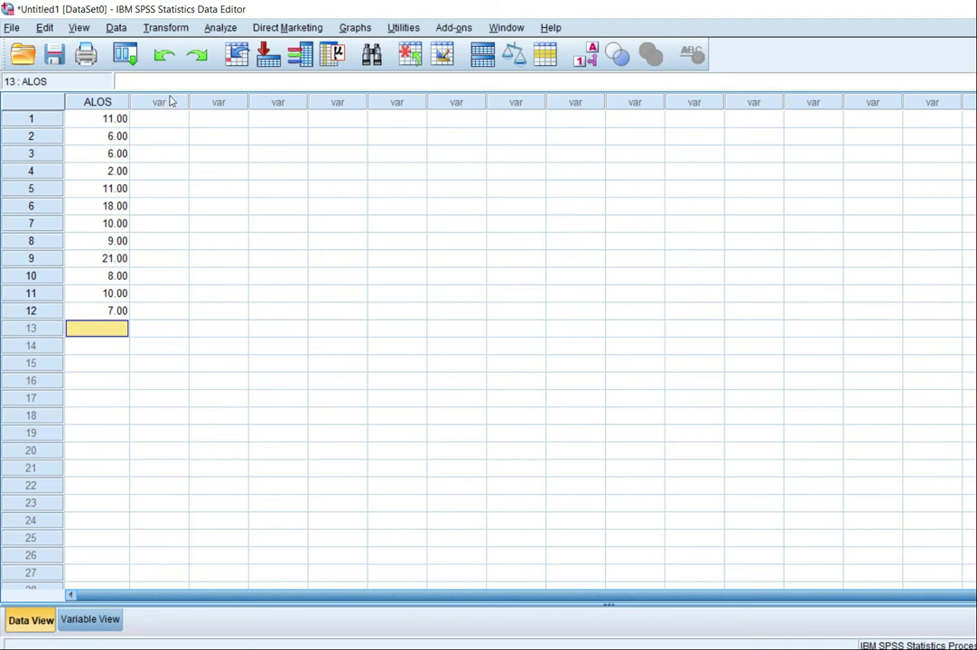
click(222, 29)
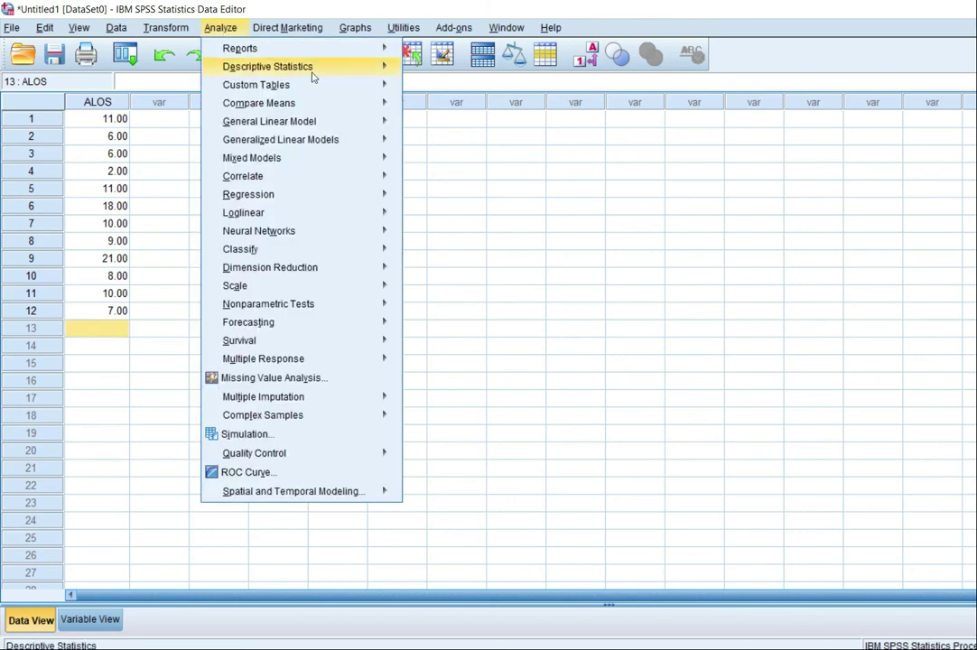
mouse_move(315, 72)
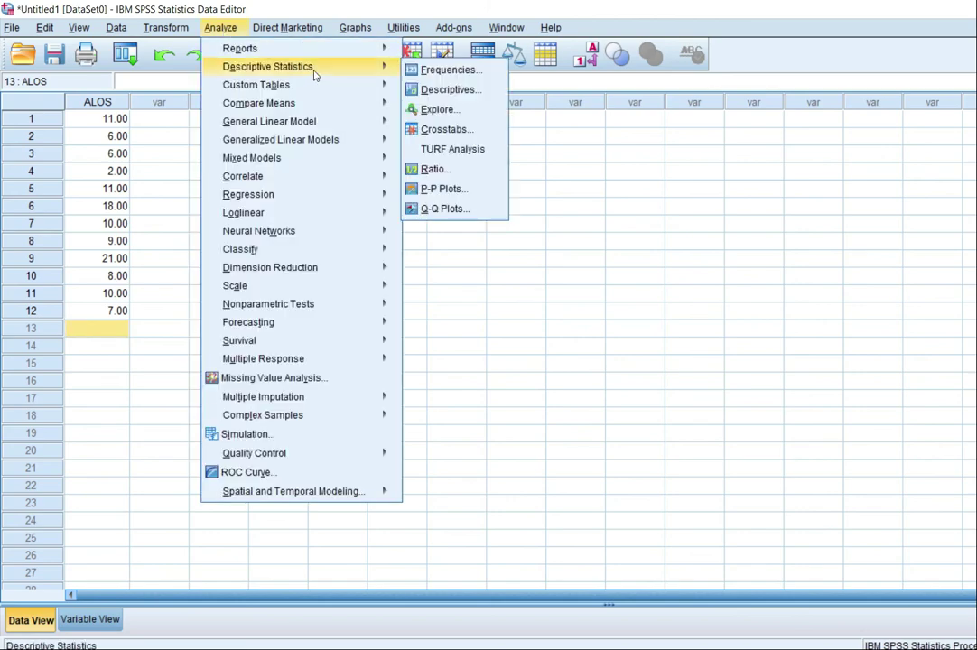
click(439, 95)
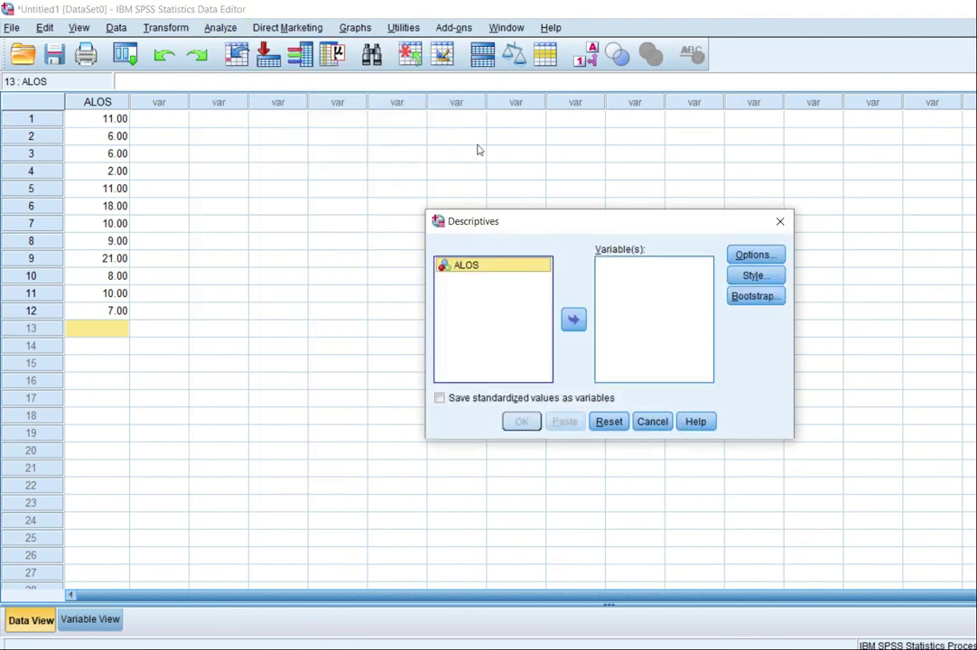
click(581, 323)
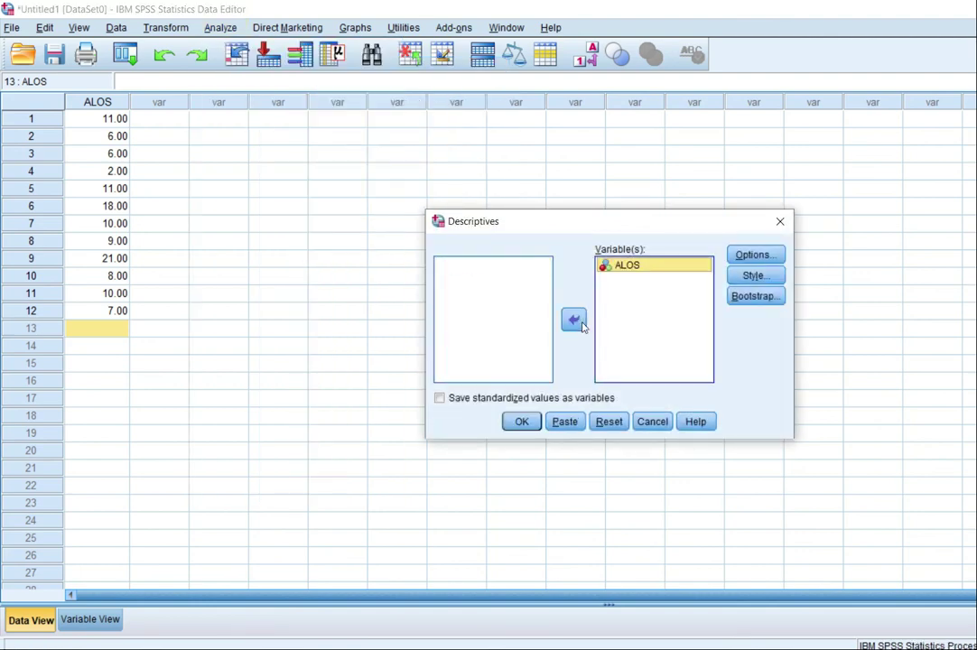
- Limit the Descriptives statistics to the mean by excluding standard deviation, minimum and maximum, and run the analysis
click(757, 256)
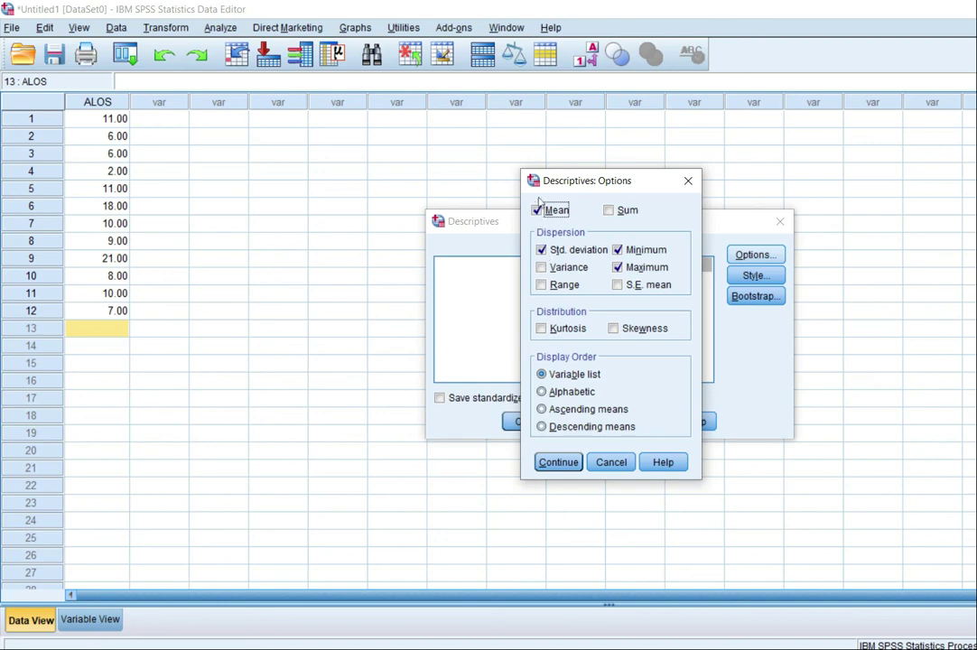
click(542, 251)
click(618, 251)
click(618, 268)
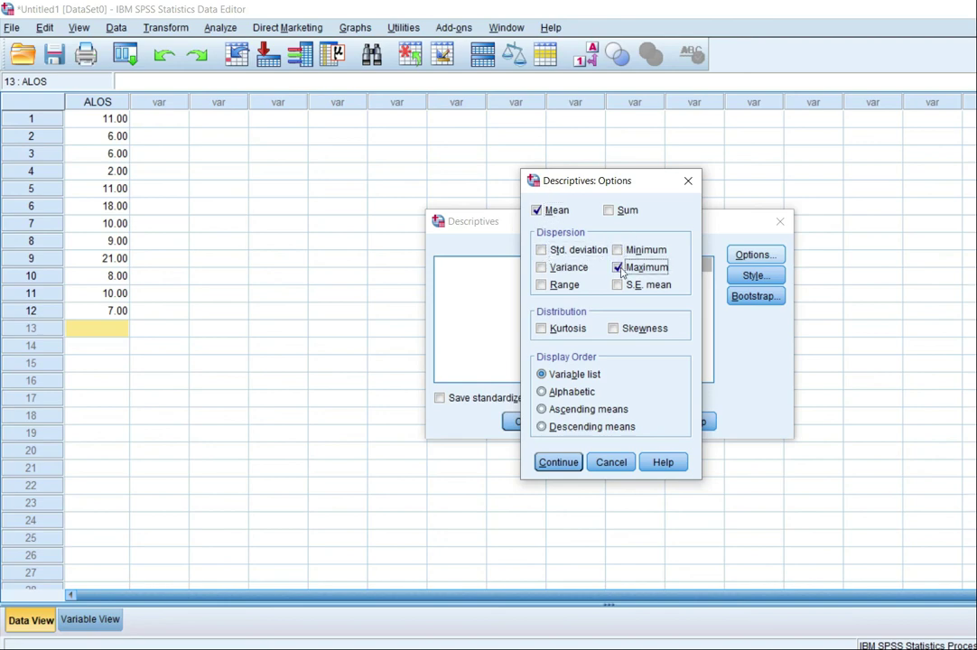
click(564, 463)
click(522, 422)
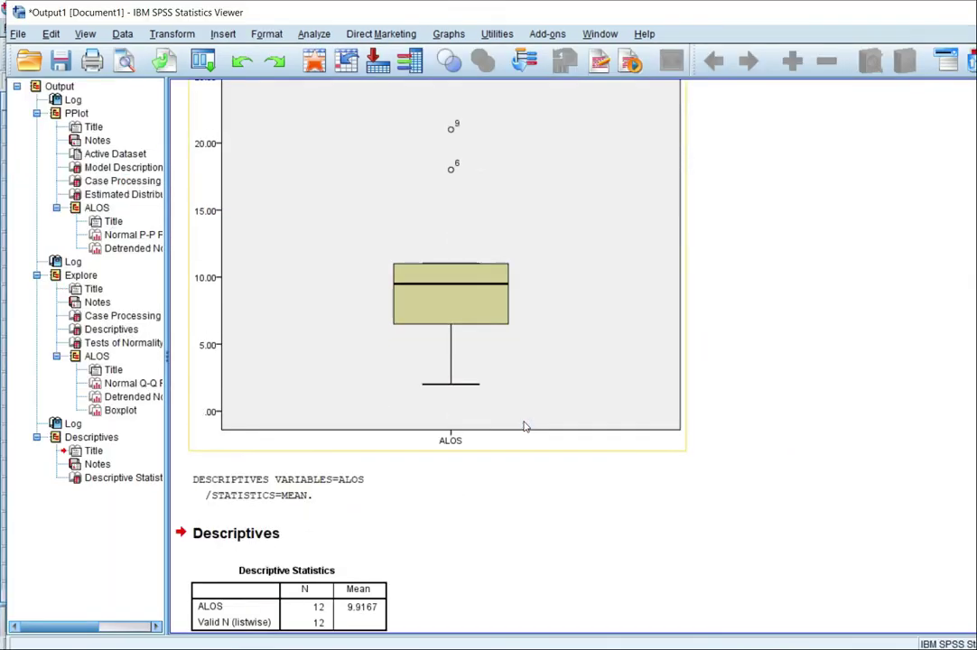